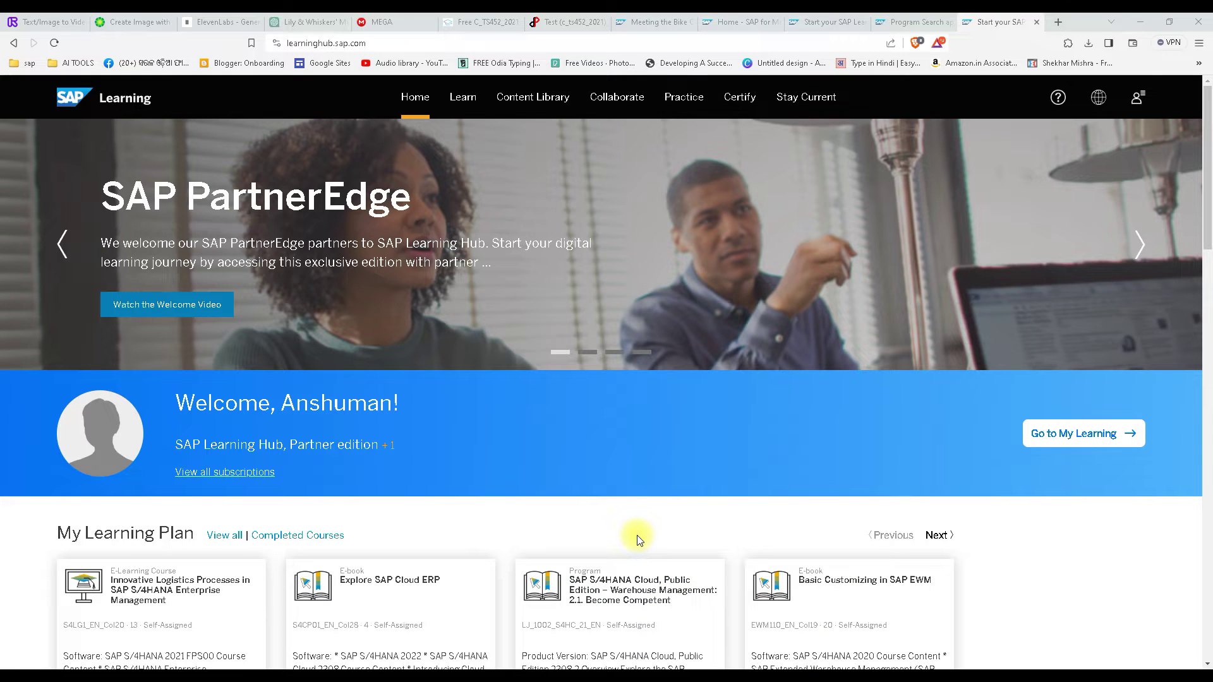
- Open the Learn section and browse the catalog of all SAP Learning Journeys
{"action": "left_click", "coordinate": [464, 98]}
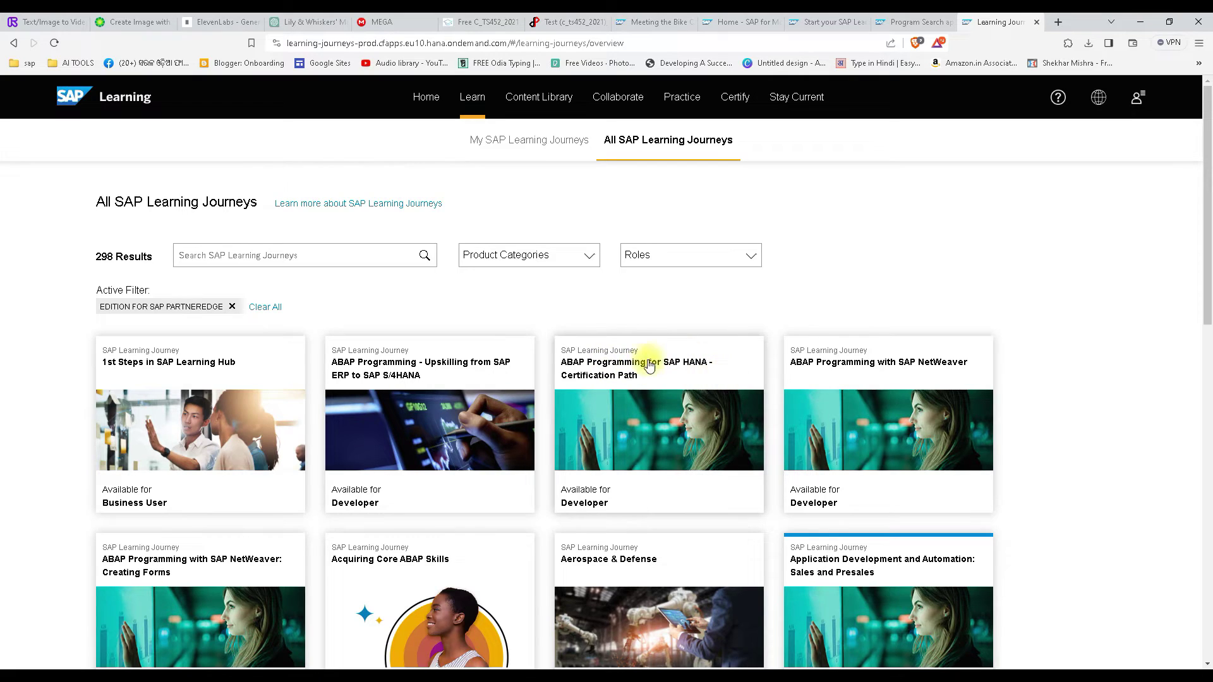
{"action": "scroll", "coordinate": [706, 476], "scroll_direction": "down", "scroll_amount": 2}
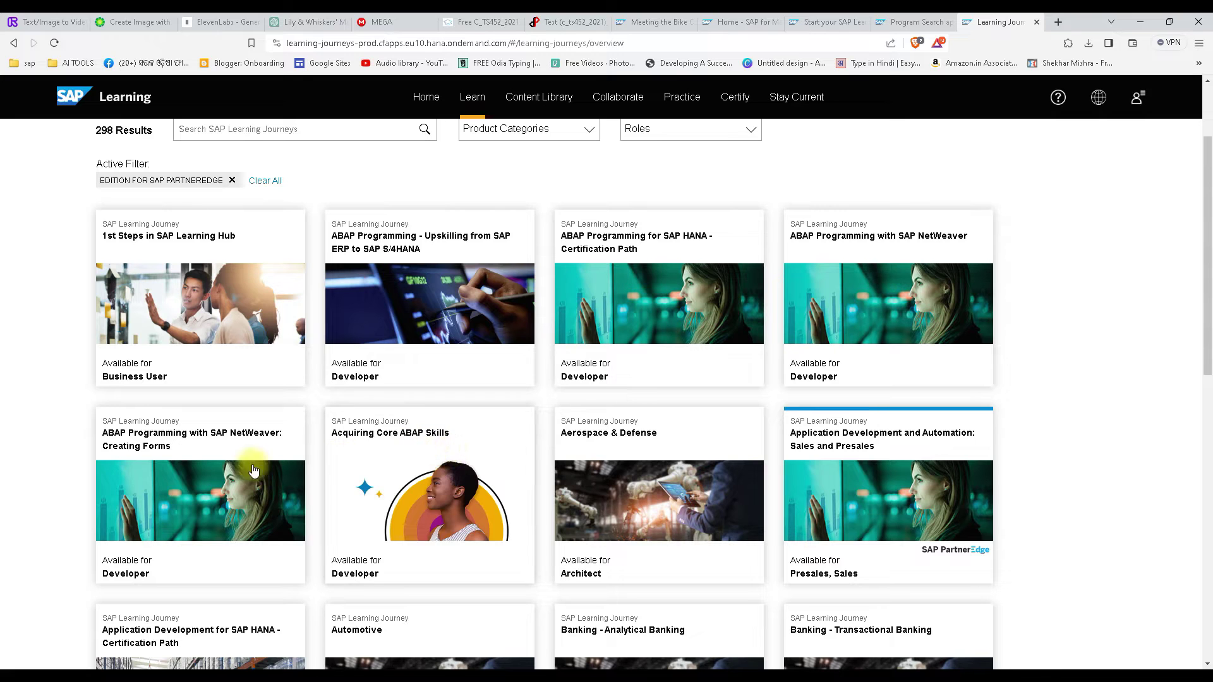
{"action": "scroll", "coordinate": [305, 453], "scroll_direction": "down", "scroll_amount": 10}
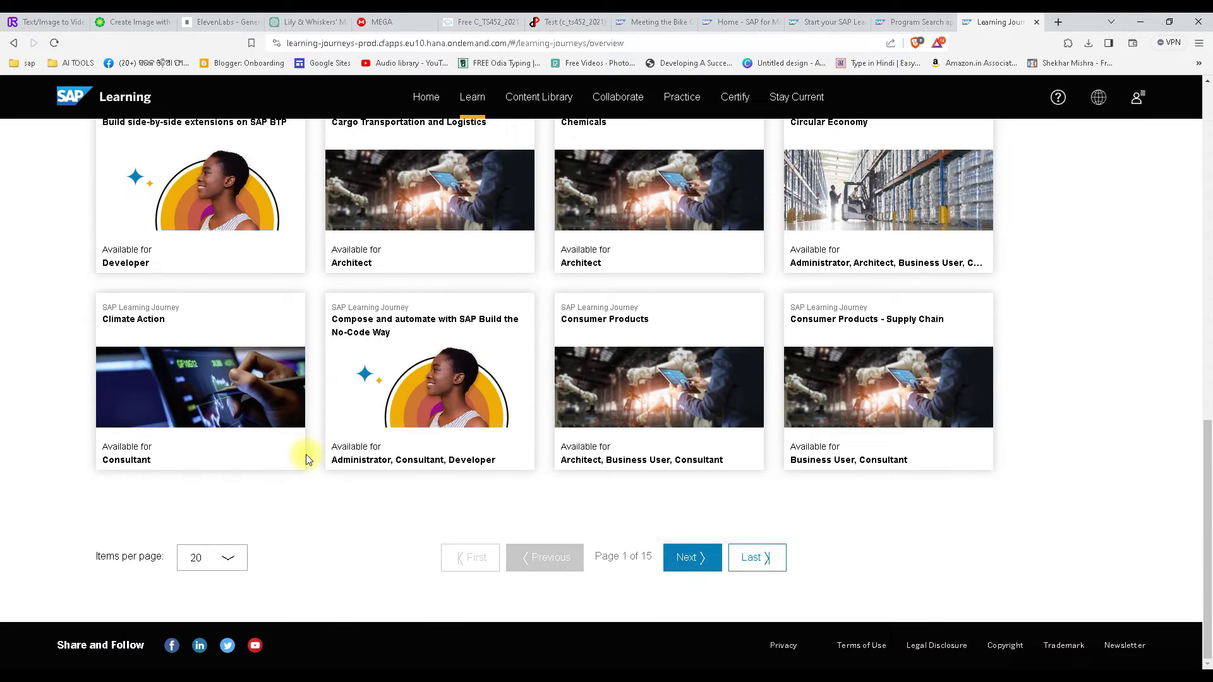
{"action": "scroll", "coordinate": [306, 454], "scroll_direction": "up", "scroll_amount": 10}
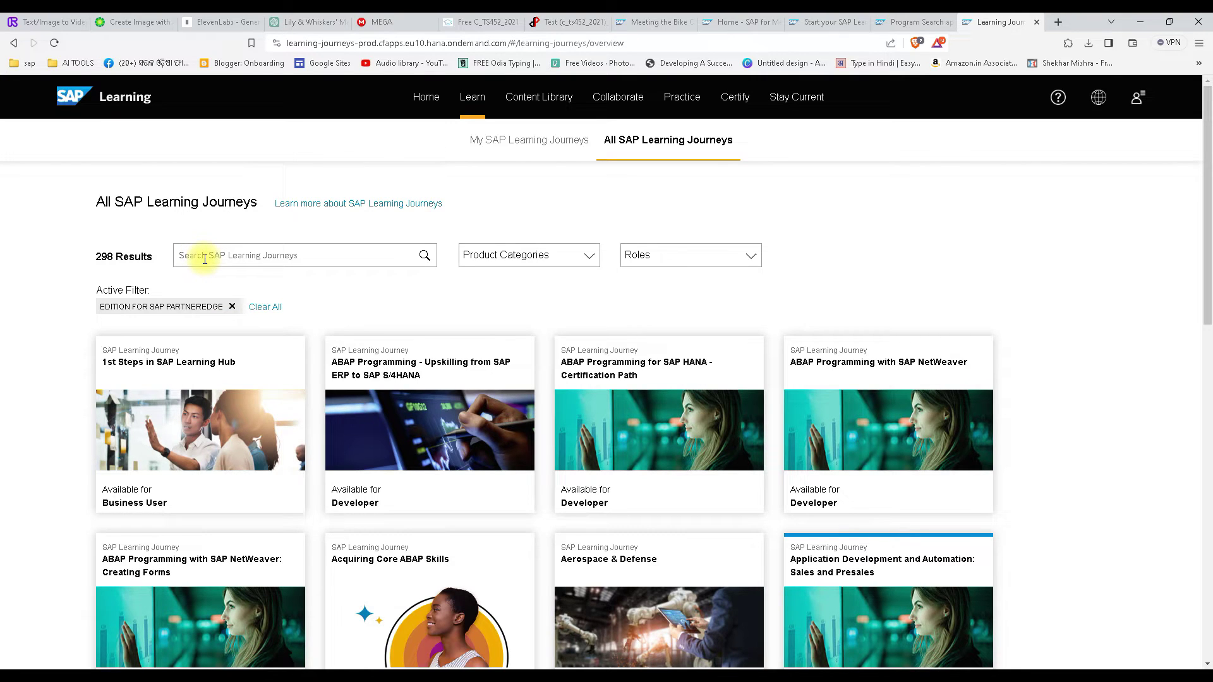
- Search the SAP Learning Journeys for "mm" and look through the matching journeys
{"action": "left_click", "coordinate": [204, 258]}
{"action": "type", "text": "s4"}
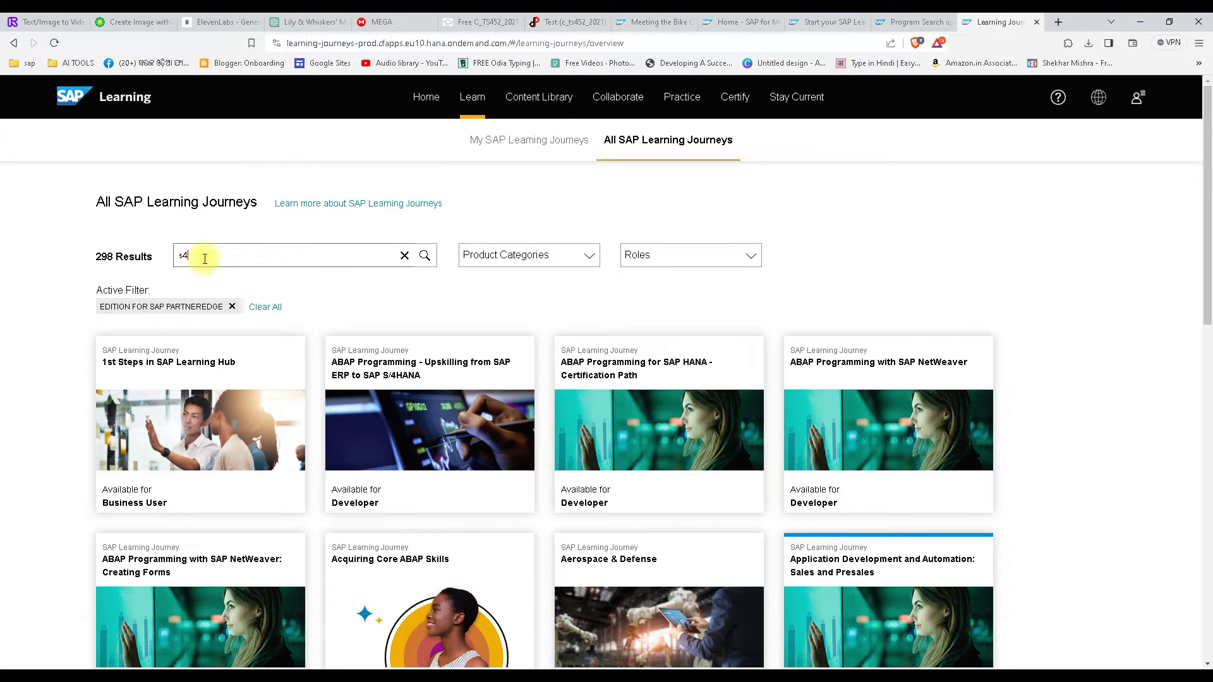
{"action": "key", "text": "BackSpace"}
{"action": "key", "text": "BackSpace"}
{"action": "type", "text": "mm"}
{"action": "left_click", "coordinate": [423, 256]}
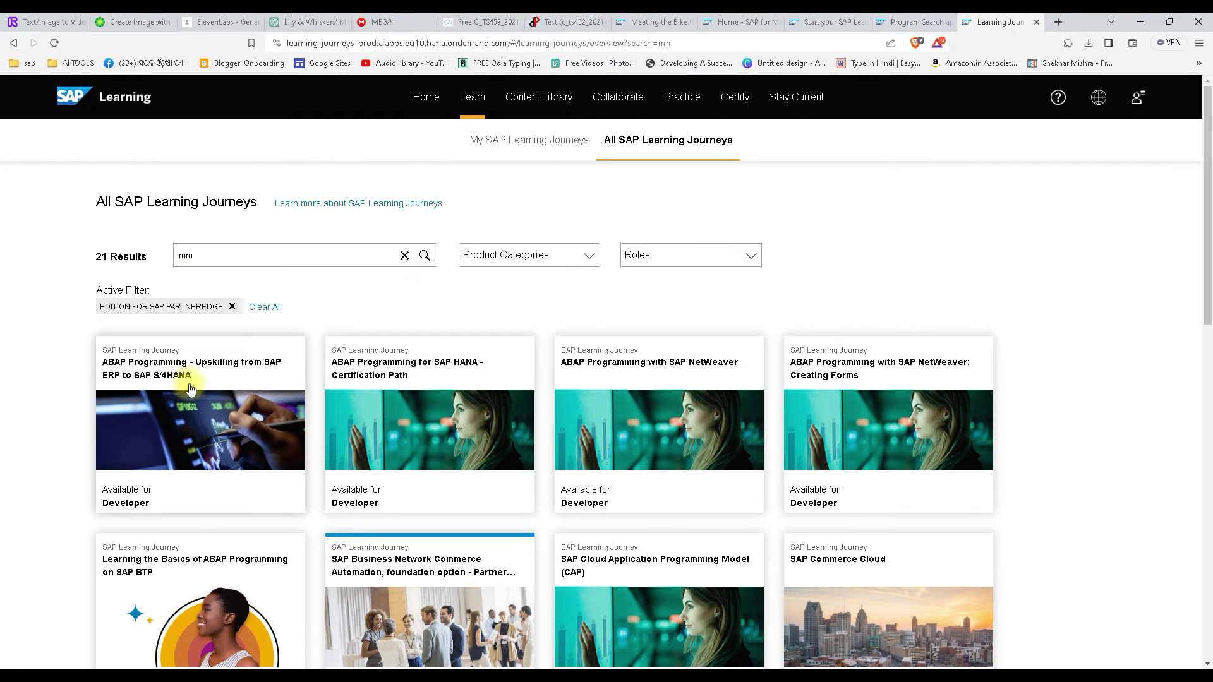
{"action": "scroll", "coordinate": [392, 420], "scroll_direction": "down", "scroll_amount": 5}
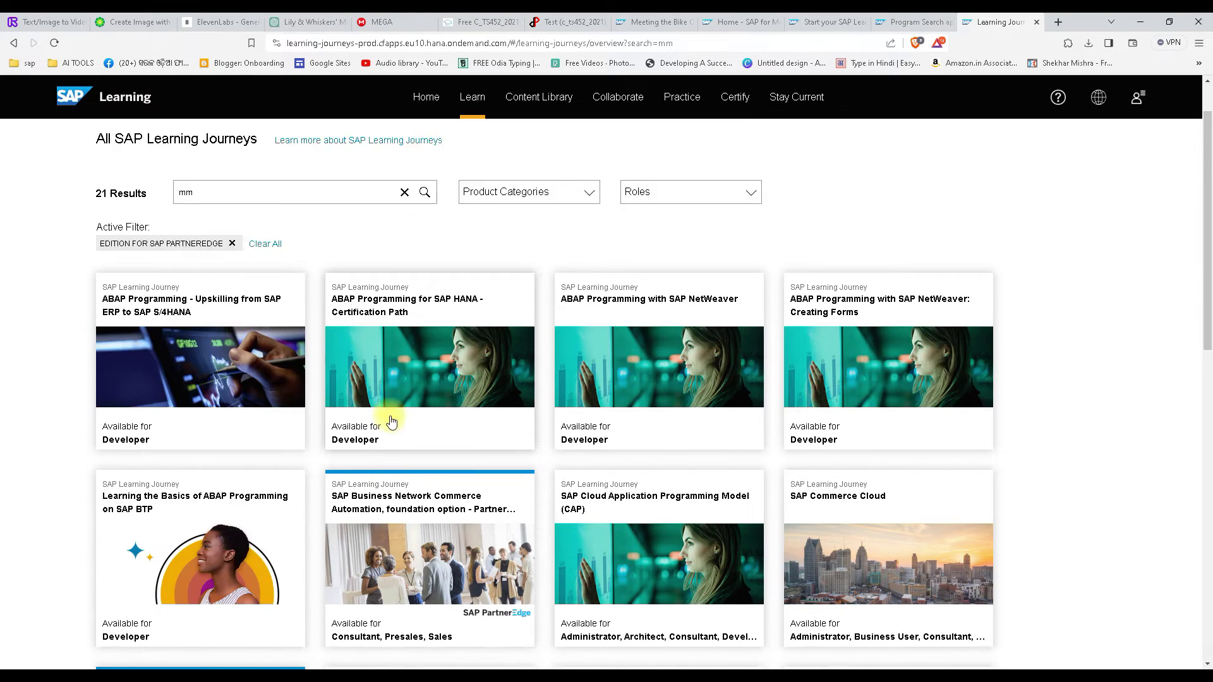
{"action": "scroll", "coordinate": [287, 292], "scroll_direction": "up", "scroll_amount": 5}
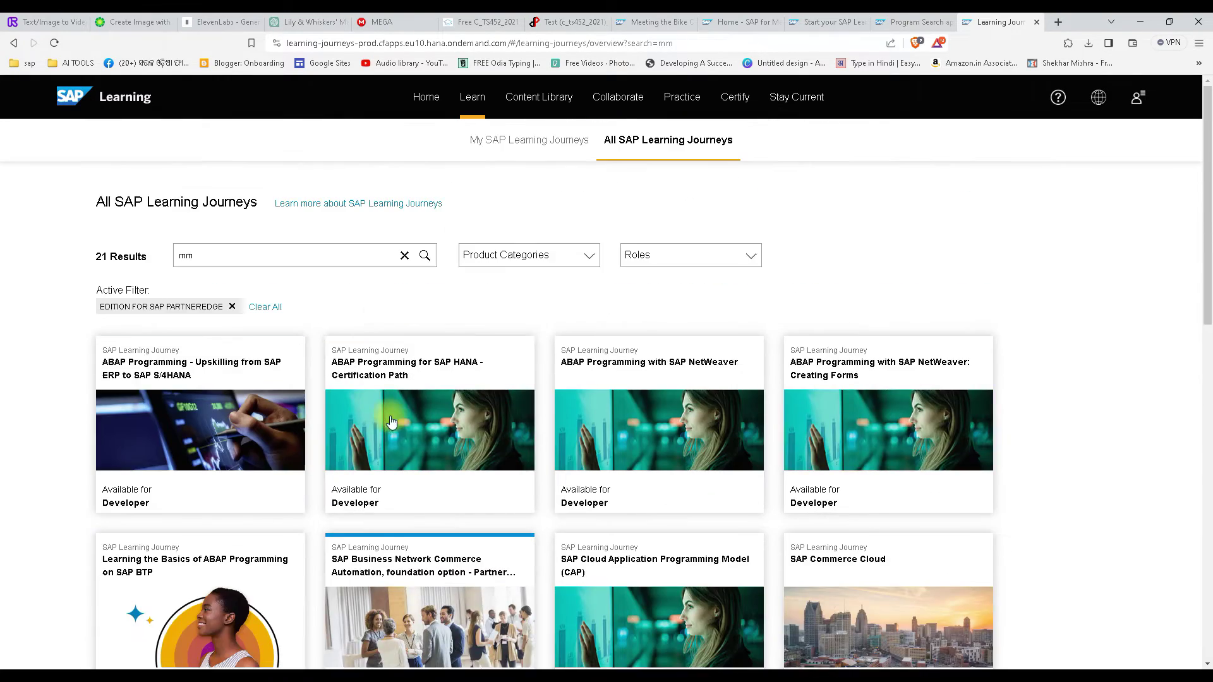
- Replace the learning journey search term with "ewm" and run the search
{"action": "left_click", "coordinate": [216, 257]}
{"action": "key", "text": "BackSpace"}
{"action": "key", "text": "BackSpace"}
{"action": "type", "text": "ewm"}
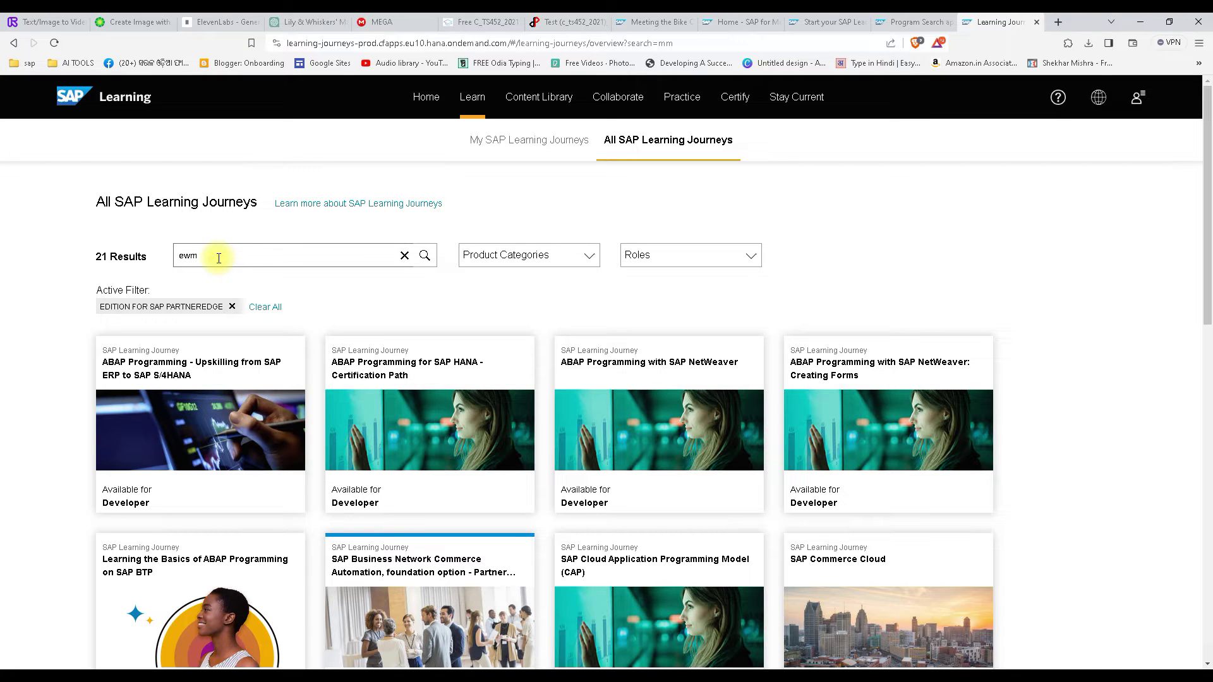
{"action": "left_click", "coordinate": [425, 255]}
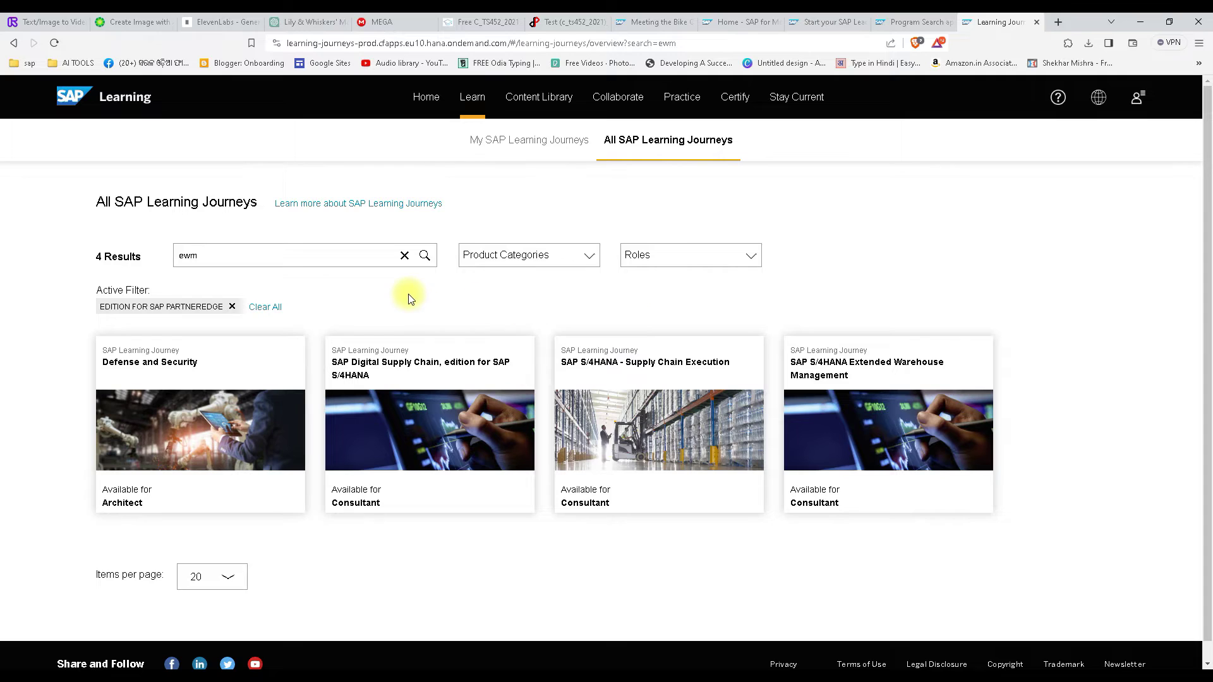
- Open the Content Library and look through its learning journeys and learning content
{"action": "left_click", "coordinate": [515, 312]}
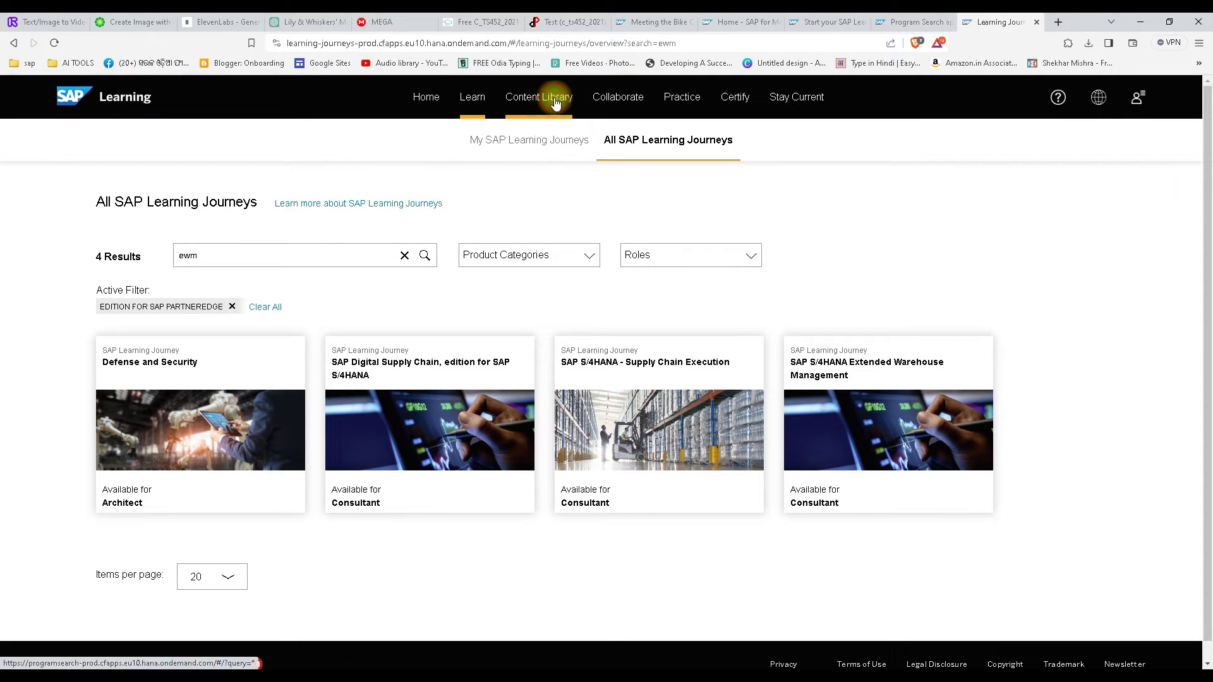
{"action": "left_click", "coordinate": [390, 346]}
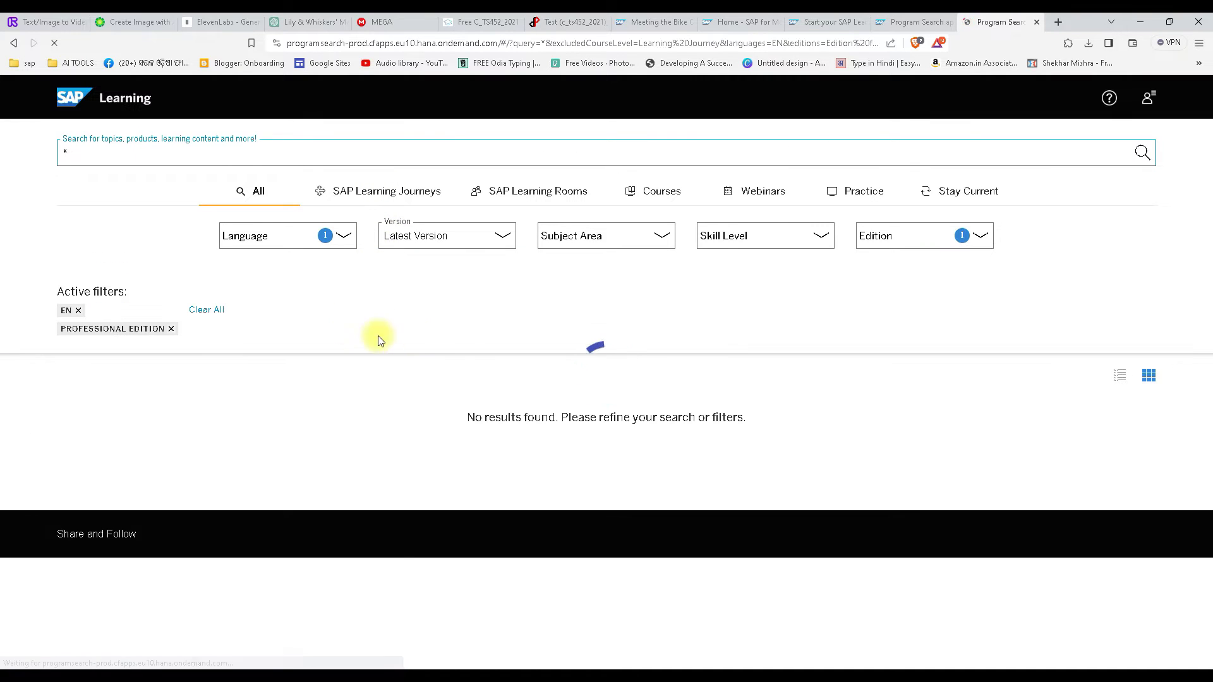
{"action": "scroll", "coordinate": [432, 341], "scroll_direction": "down", "scroll_amount": 2}
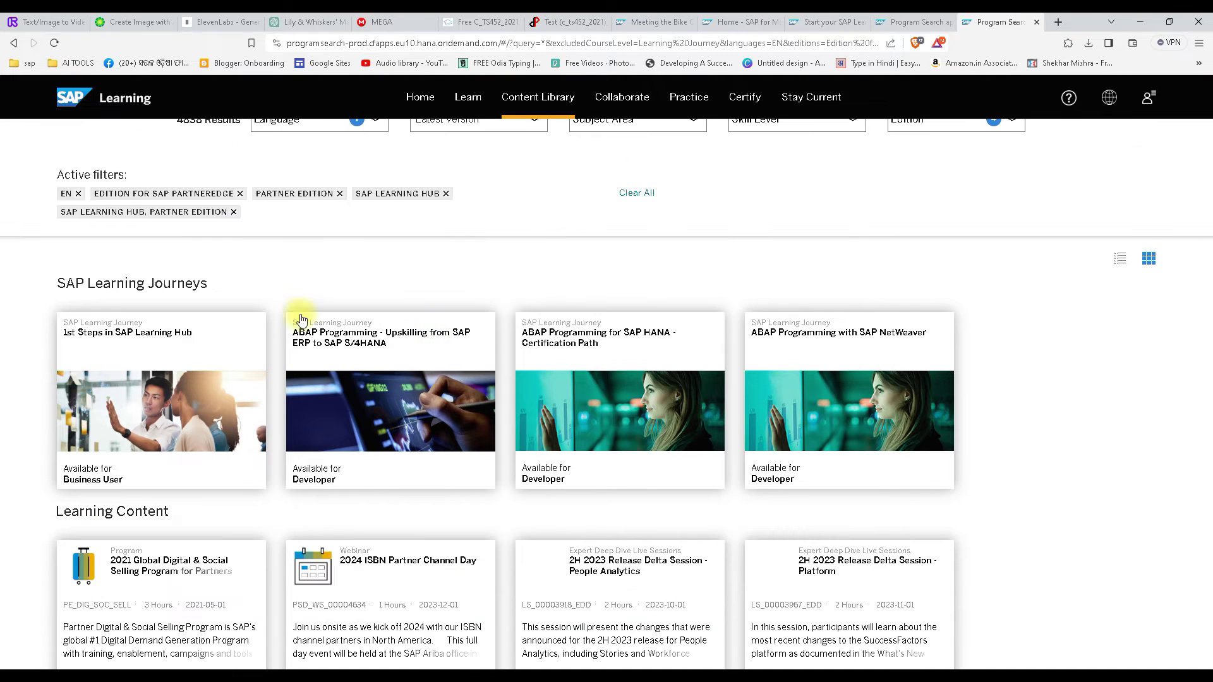
{"action": "scroll", "coordinate": [496, 499], "scroll_direction": "down", "scroll_amount": 5}
{"action": "scroll", "coordinate": [497, 499], "scroll_direction": "up", "scroll_amount": 6}
{"action": "scroll", "coordinate": [497, 499], "scroll_direction": "down", "scroll_amount": 10}
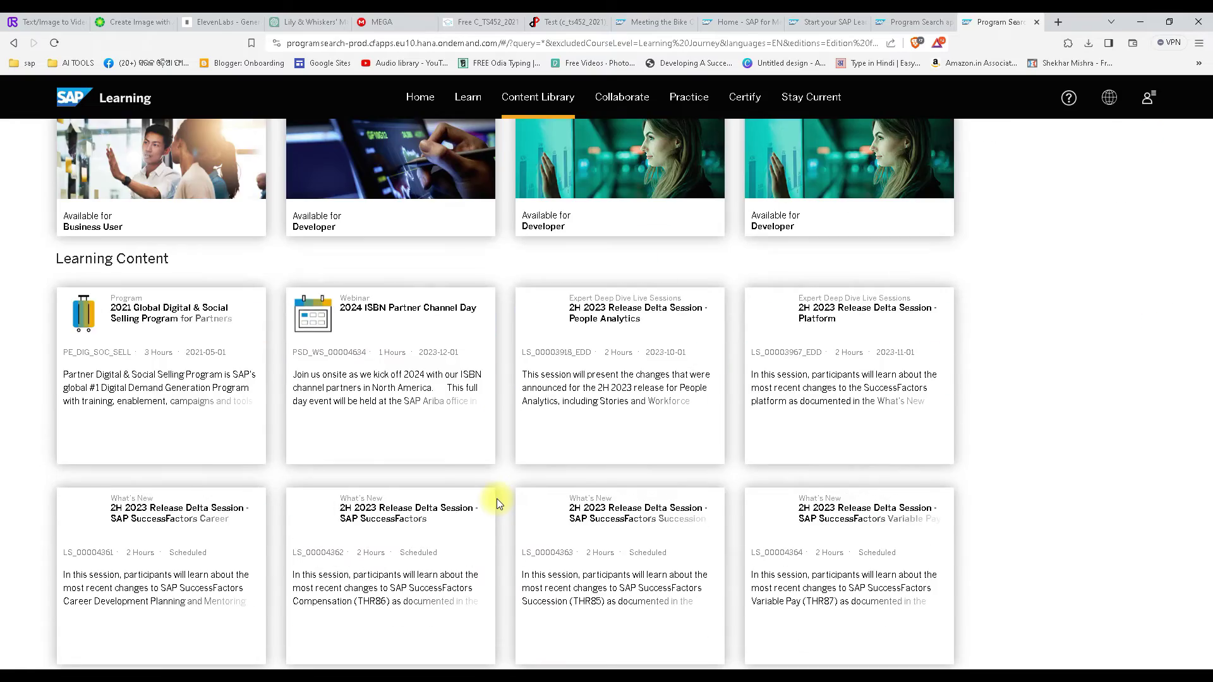
{"action": "scroll", "coordinate": [497, 498], "scroll_direction": "up", "scroll_amount": 10}
{"action": "scroll", "coordinate": [496, 499], "scroll_direction": "up", "scroll_amount": 1}
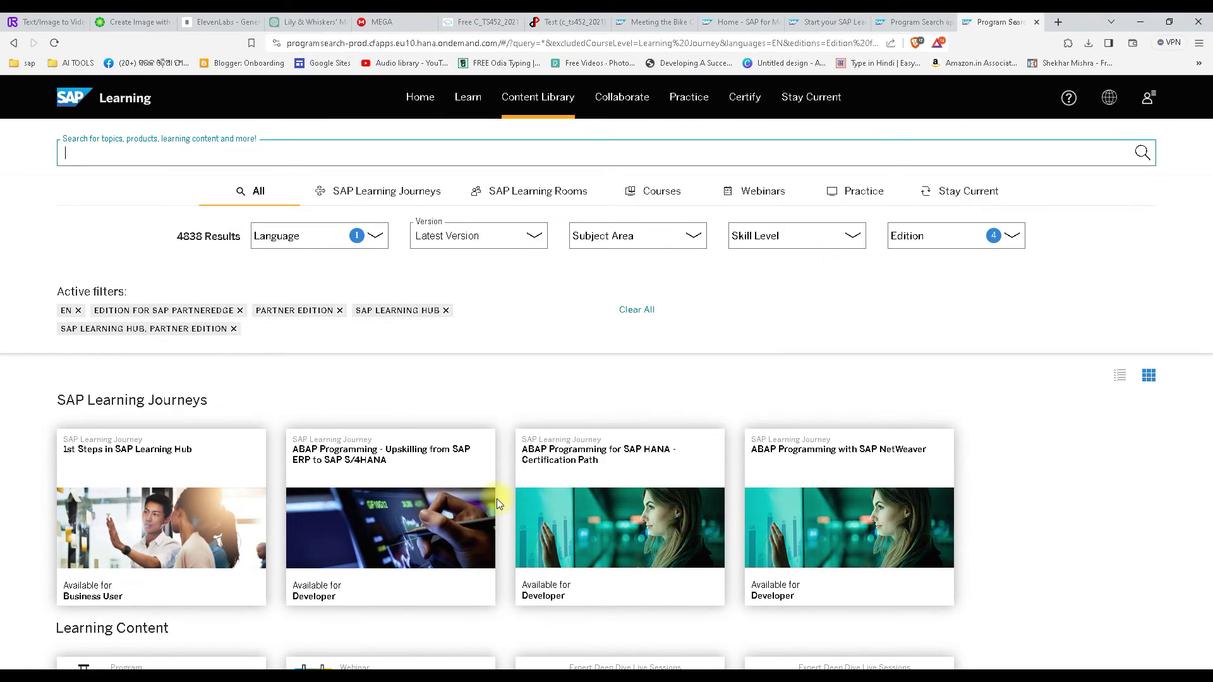
- Open the Collaborate section and browse the available SAP Learning Rooms
{"action": "left_click", "coordinate": [626, 106]}
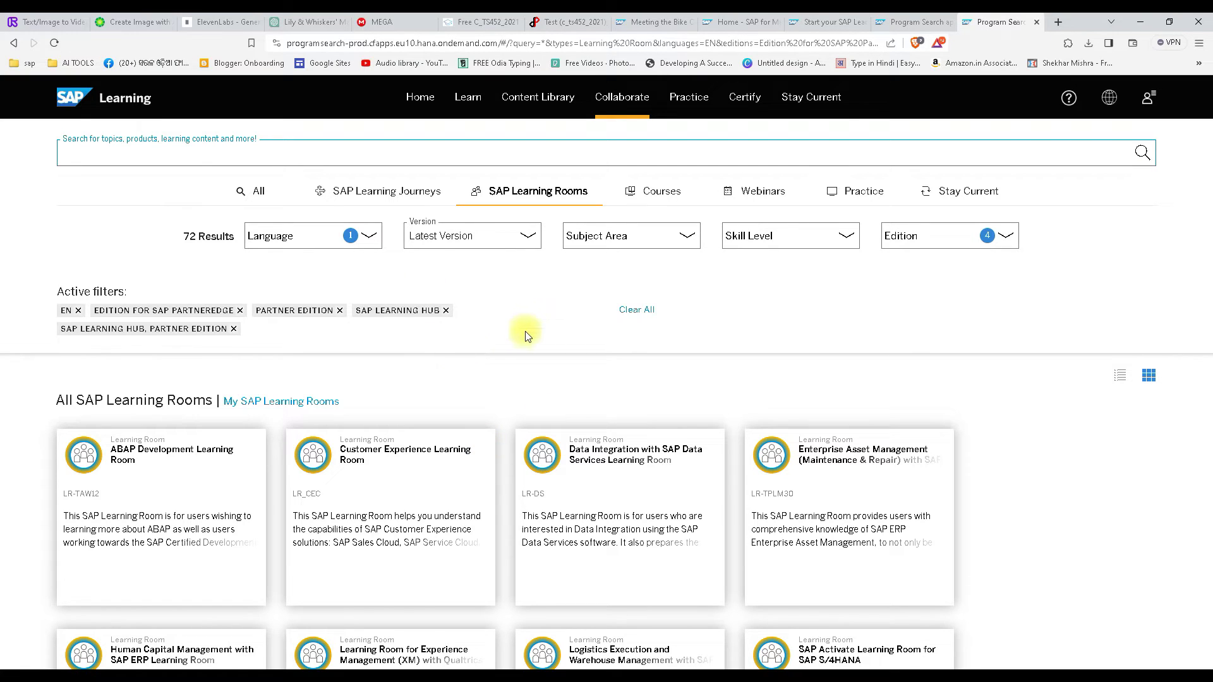
{"action": "scroll", "coordinate": [527, 335], "scroll_direction": "down", "scroll_amount": 5}
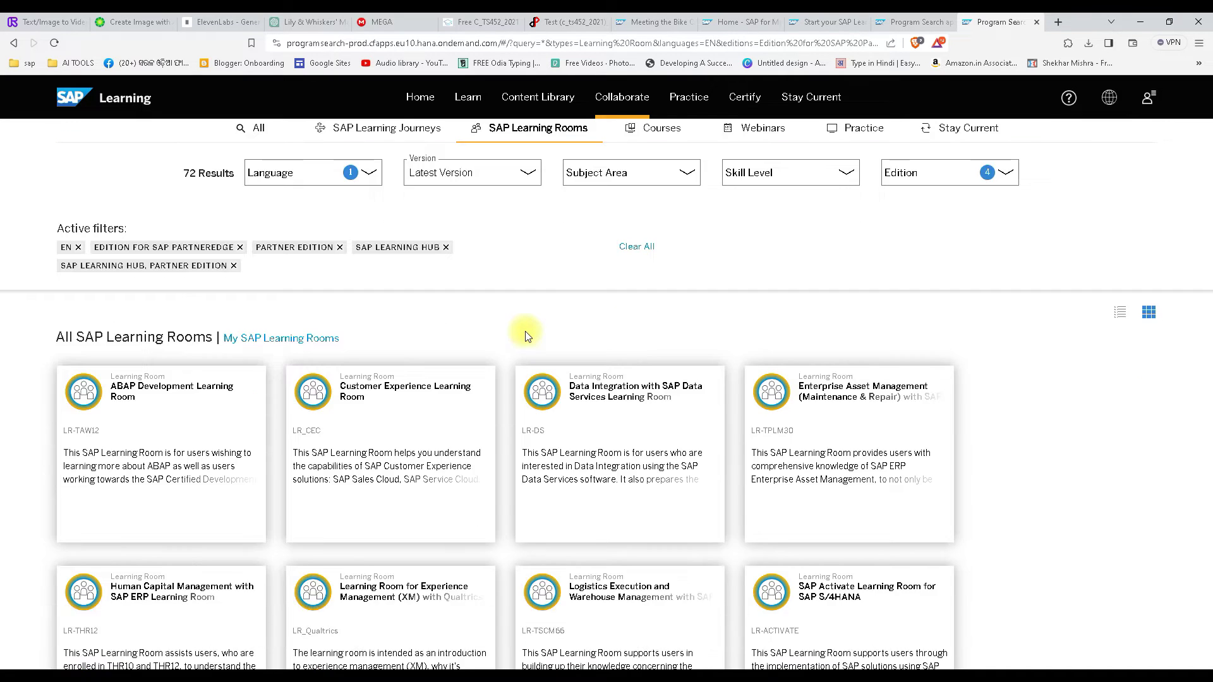
{"action": "scroll", "coordinate": [527, 338], "scroll_direction": "up", "scroll_amount": 5}
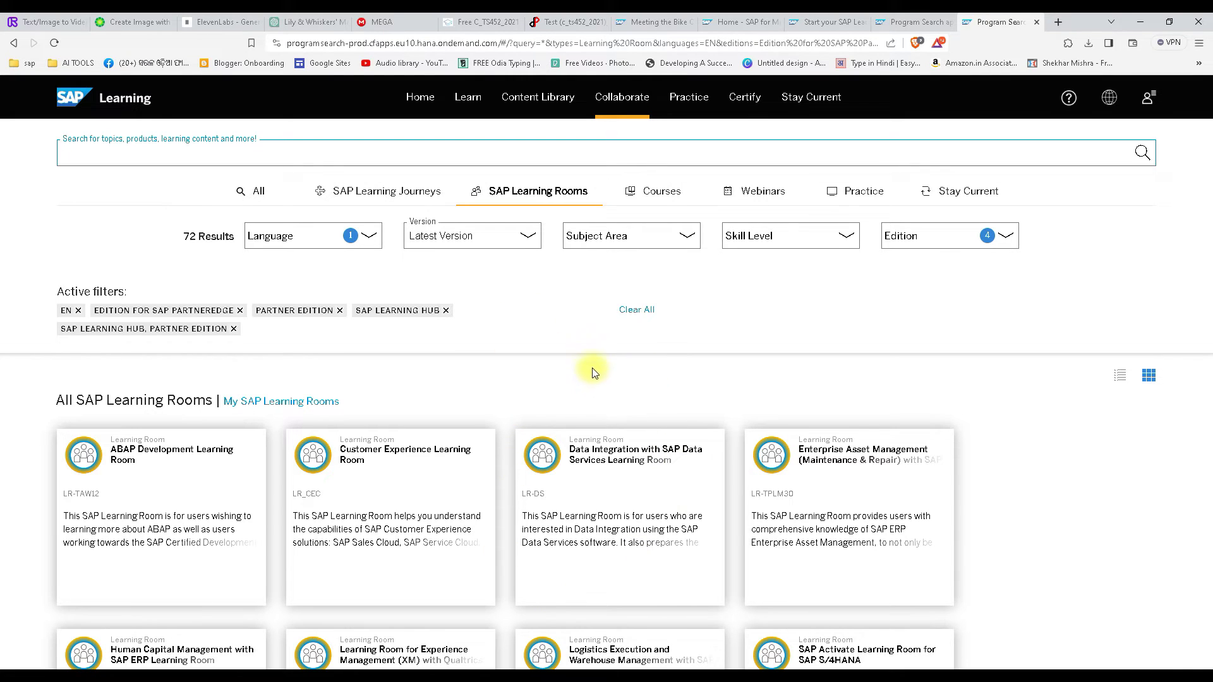
- Open the Practice section and browse the full list of all learning systems
{"action": "left_click", "coordinate": [617, 120]}
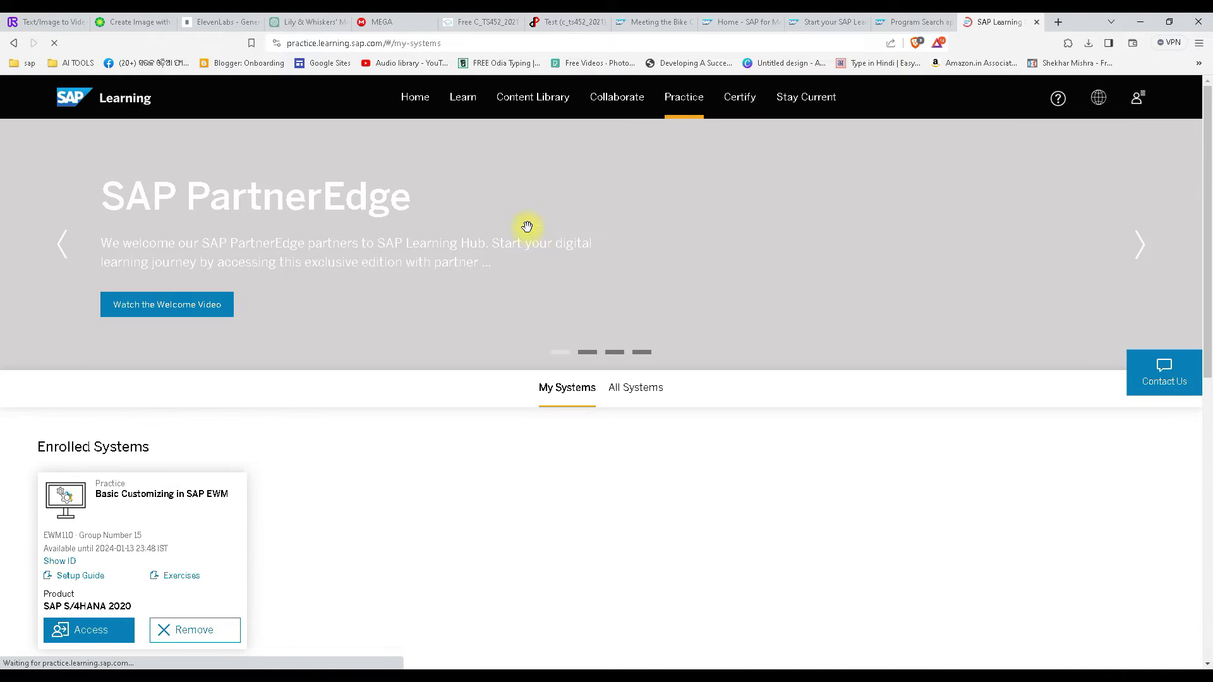
{"action": "left_click", "coordinate": [634, 388]}
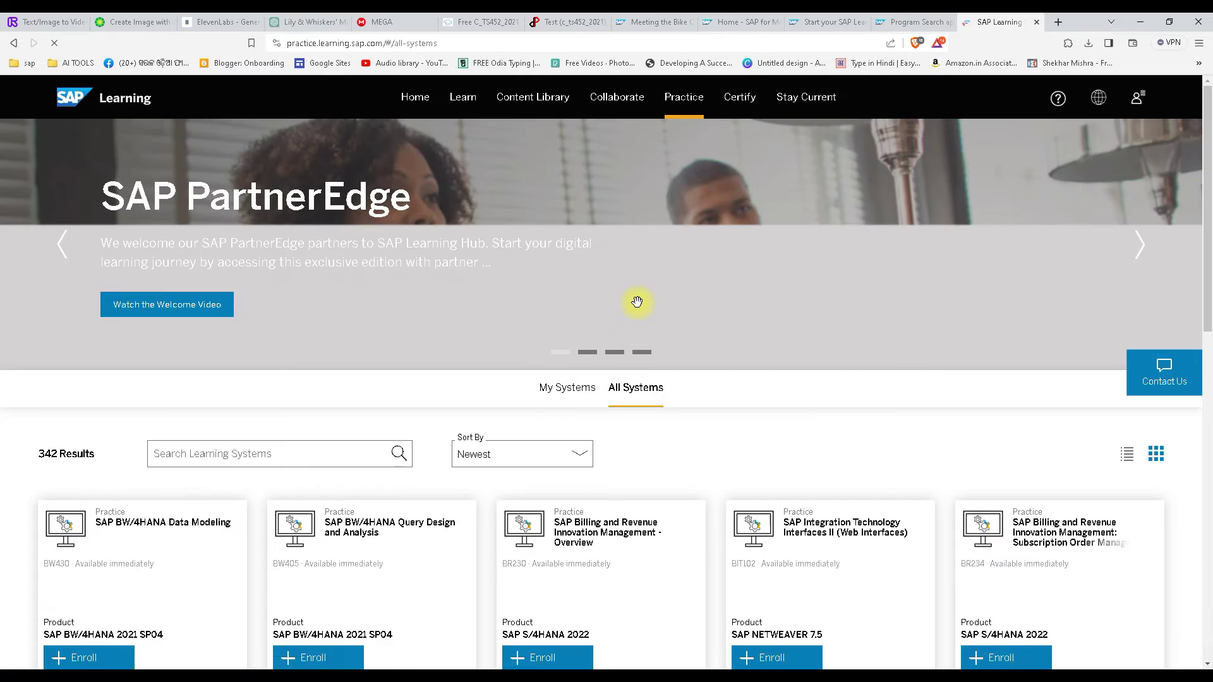
{"action": "scroll", "coordinate": [636, 304], "scroll_direction": "down", "scroll_amount": 5}
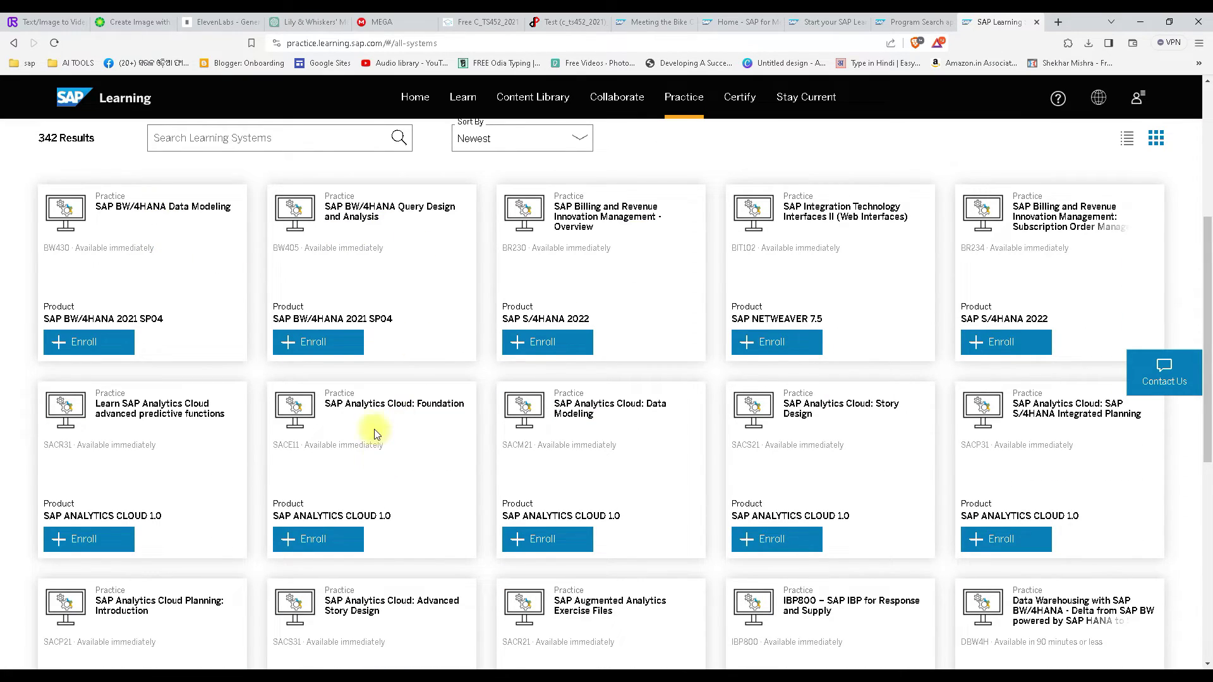
{"action": "scroll", "coordinate": [582, 453], "scroll_direction": "down", "scroll_amount": 3}
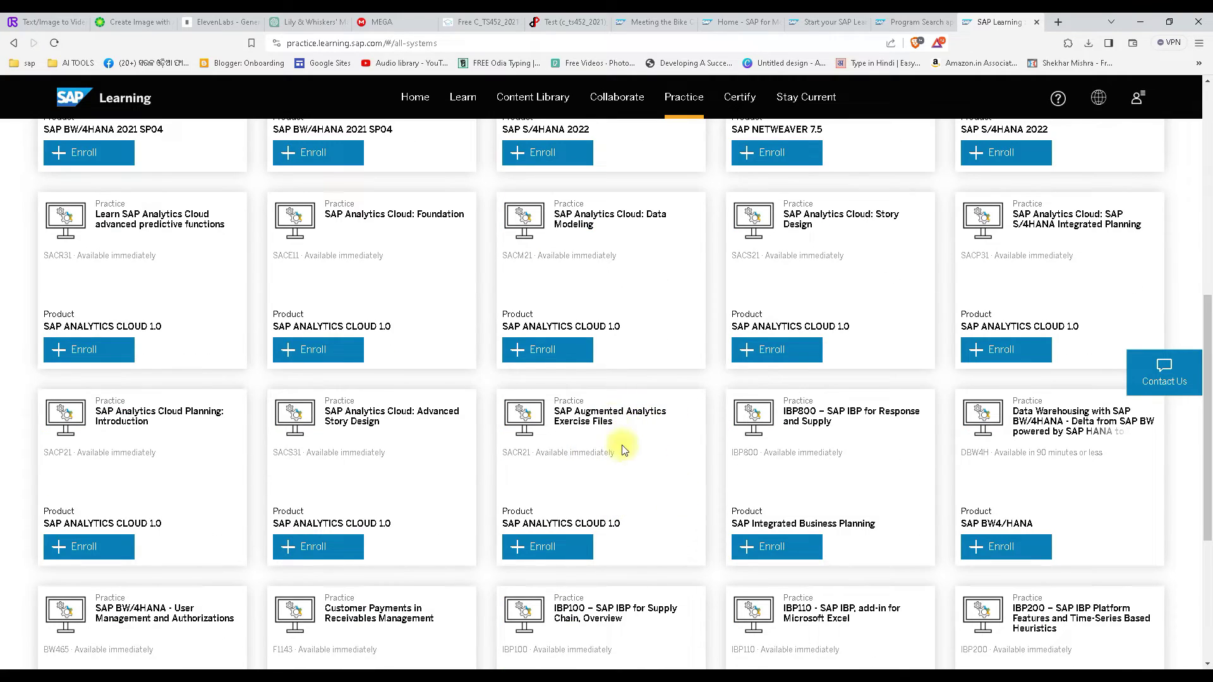
{"action": "scroll", "coordinate": [638, 509], "scroll_direction": "down", "scroll_amount": 2}
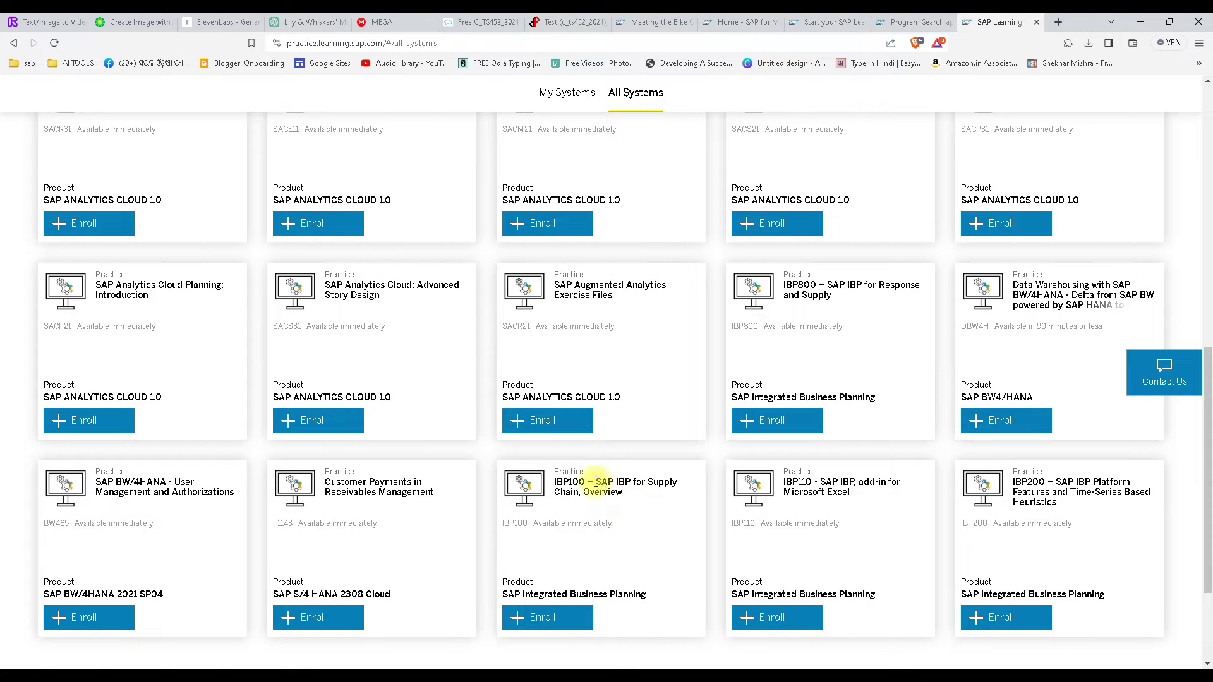
{"action": "scroll", "coordinate": [626, 536], "scroll_direction": "down", "scroll_amount": 3}
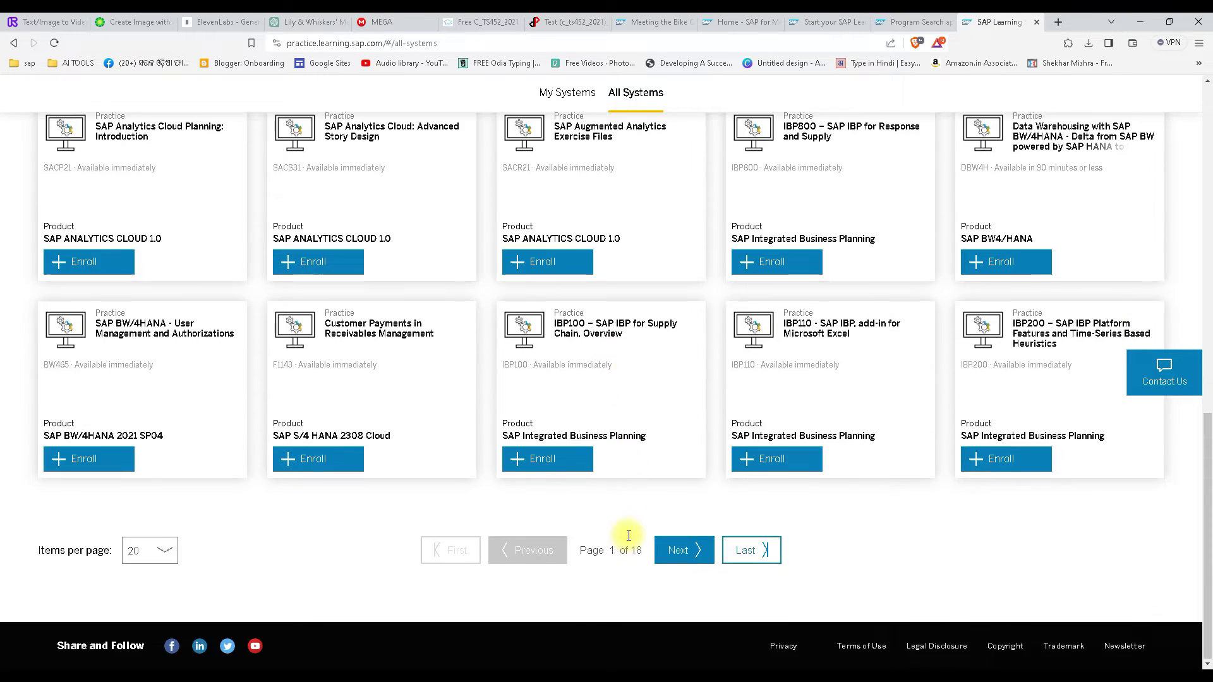
{"action": "scroll", "coordinate": [395, 463], "scroll_direction": "up", "scroll_amount": 7}
{"action": "scroll", "coordinate": [395, 462], "scroll_direction": "up", "scroll_amount": 5}
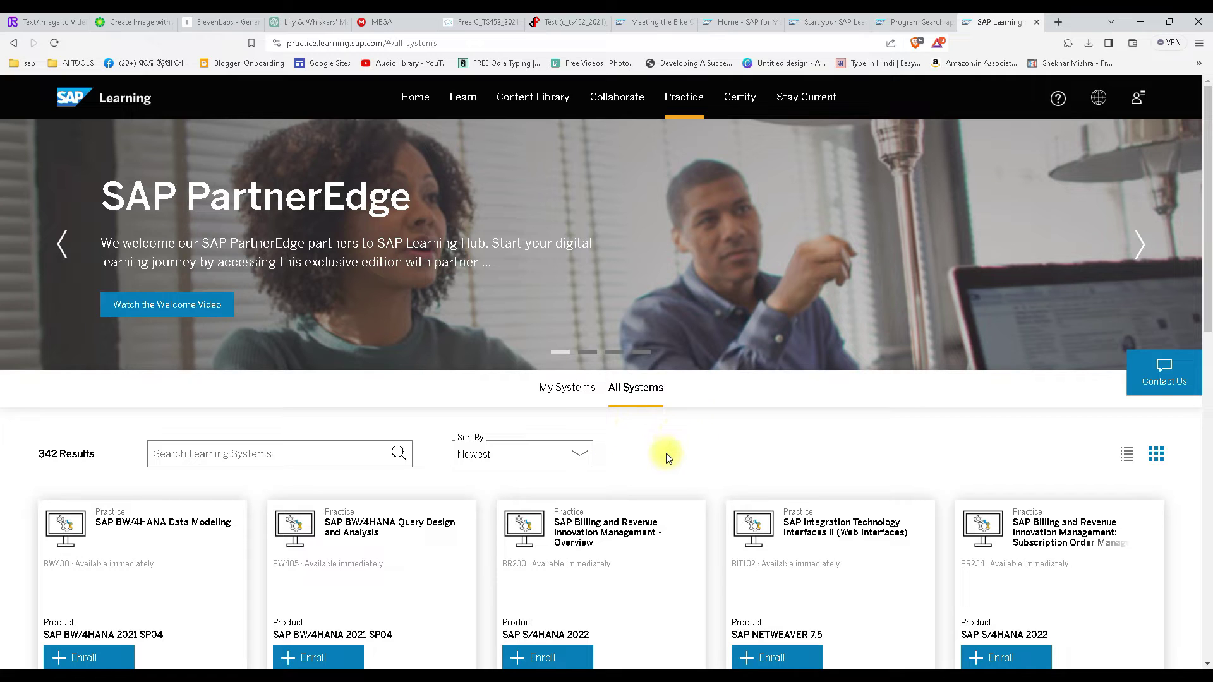
- Start enrolling in the BR230 practice system, review its availability dates at the confirmation stage, and cancel the enrollment
{"action": "scroll", "coordinate": [664, 452], "scroll_direction": "down", "scroll_amount": 1}
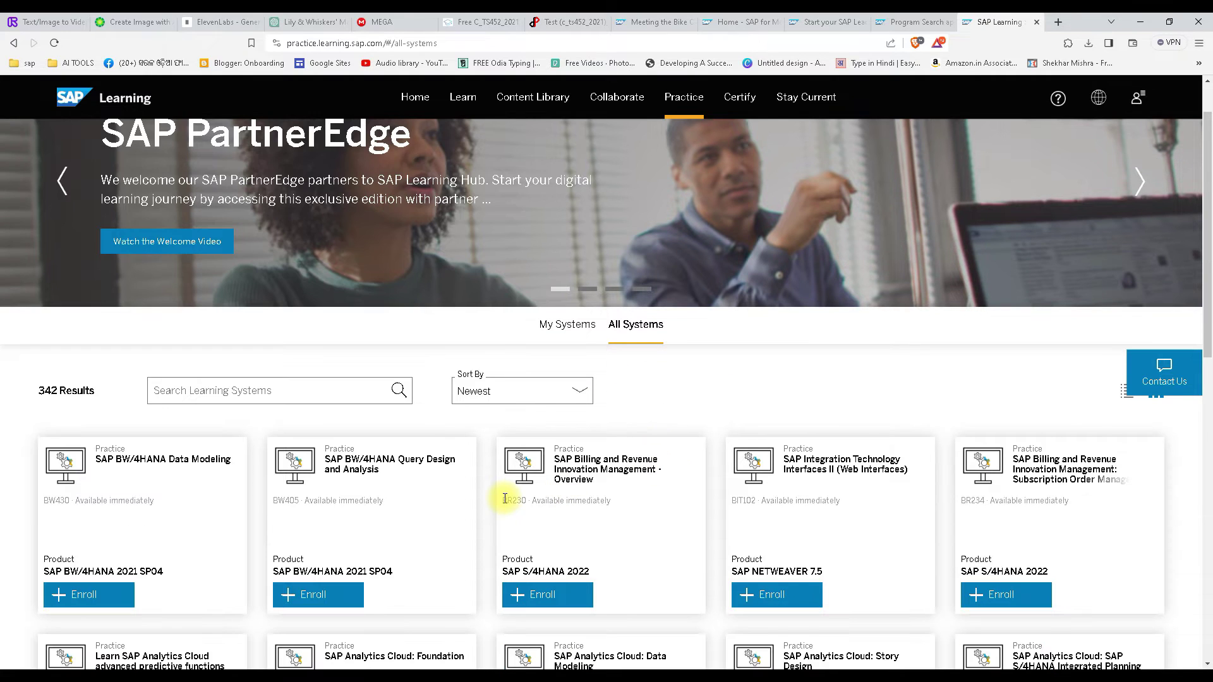
{"action": "left_click_drag", "start_coordinate": [505, 499], "coordinate": [523, 500]}
{"action": "left_click", "coordinate": [530, 595]}
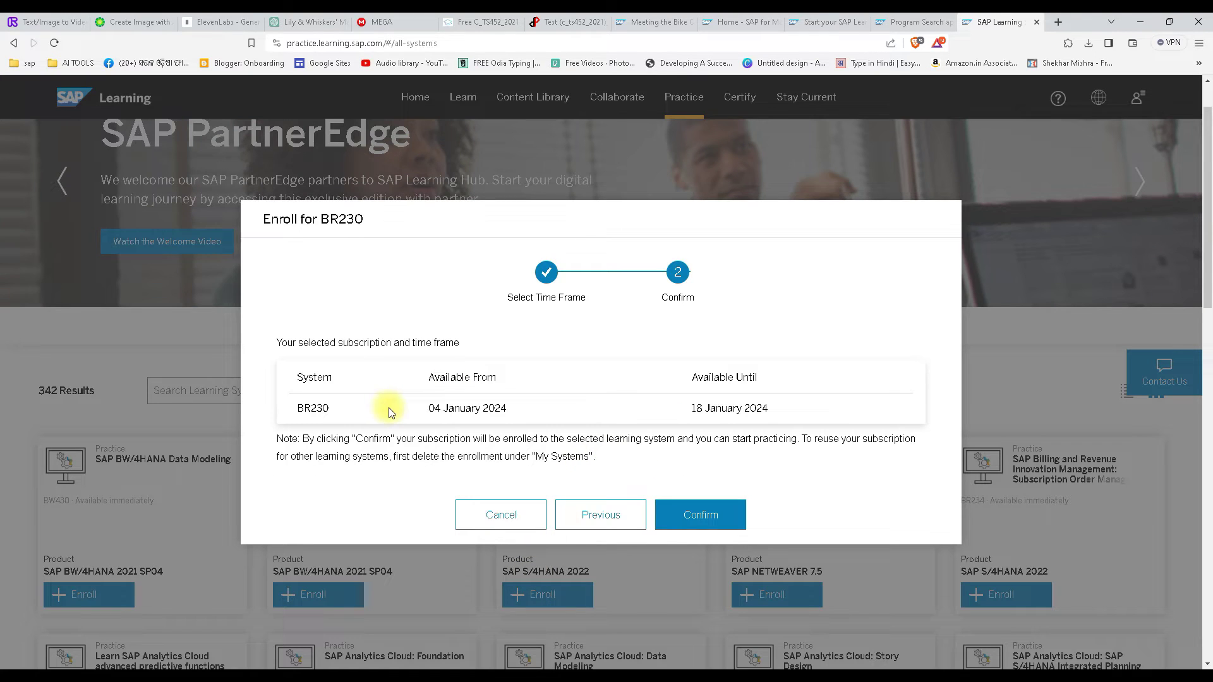
{"action": "left_click_drag", "start_coordinate": [431, 405], "coordinate": [495, 408]}
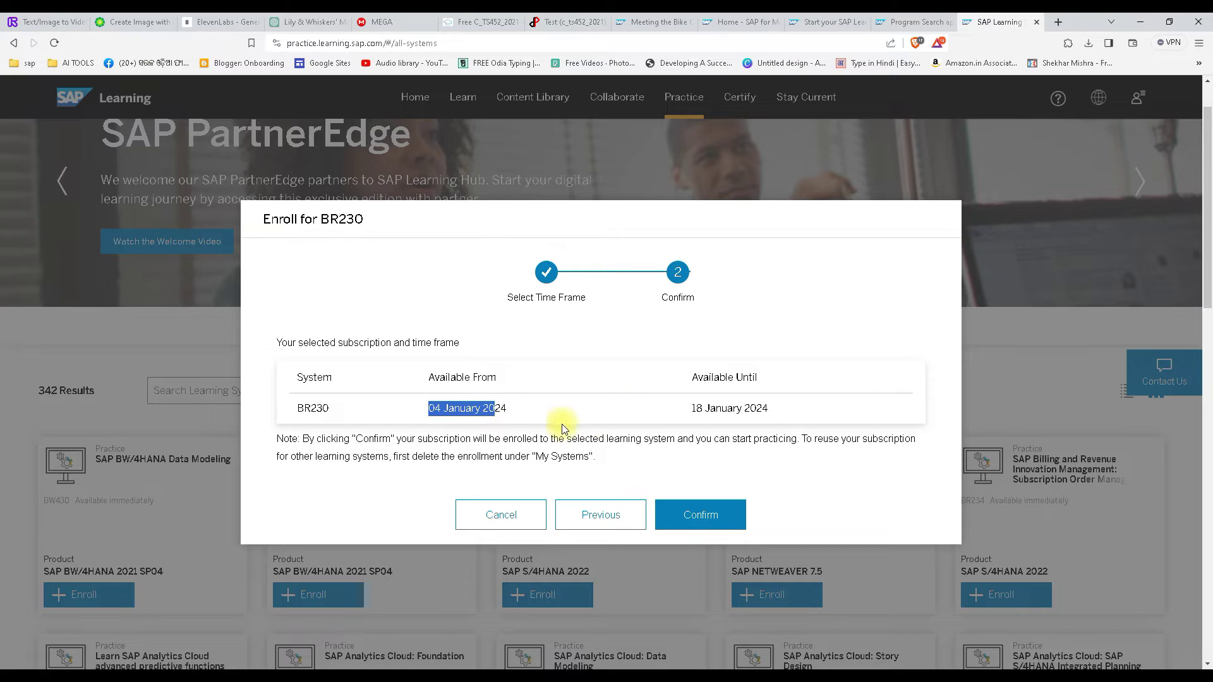
{"action": "left_click_drag", "start_coordinate": [692, 408], "coordinate": [831, 411]}
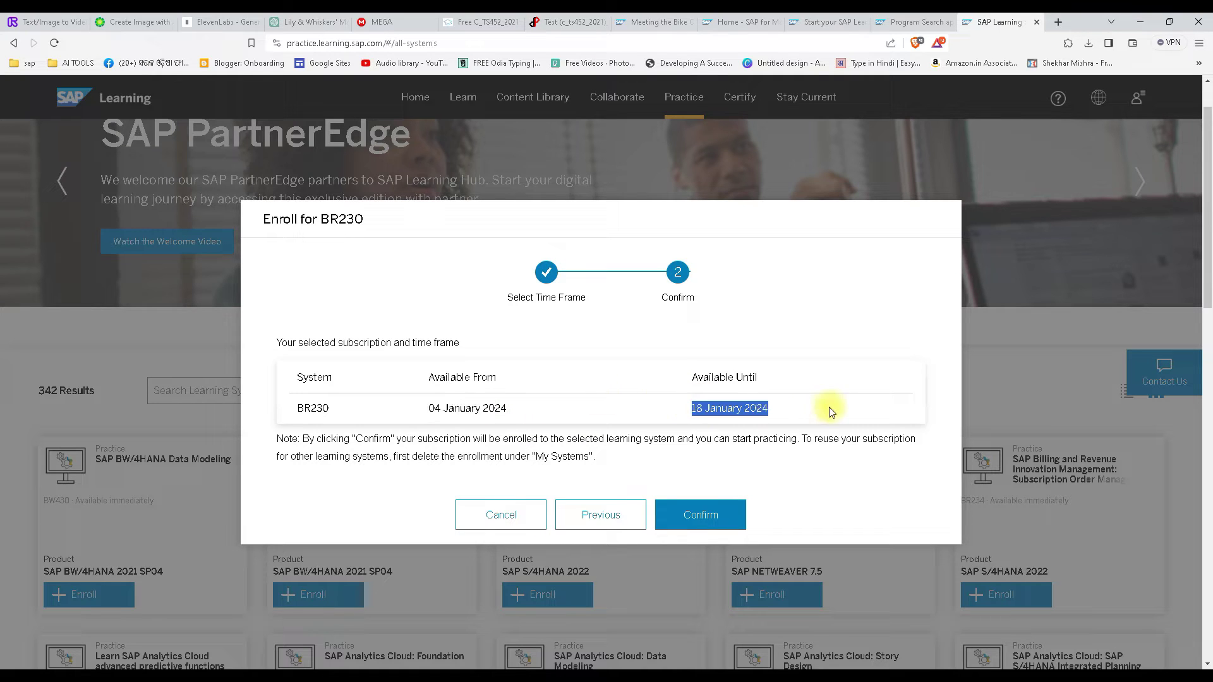
{"action": "left_click", "coordinate": [470, 523]}
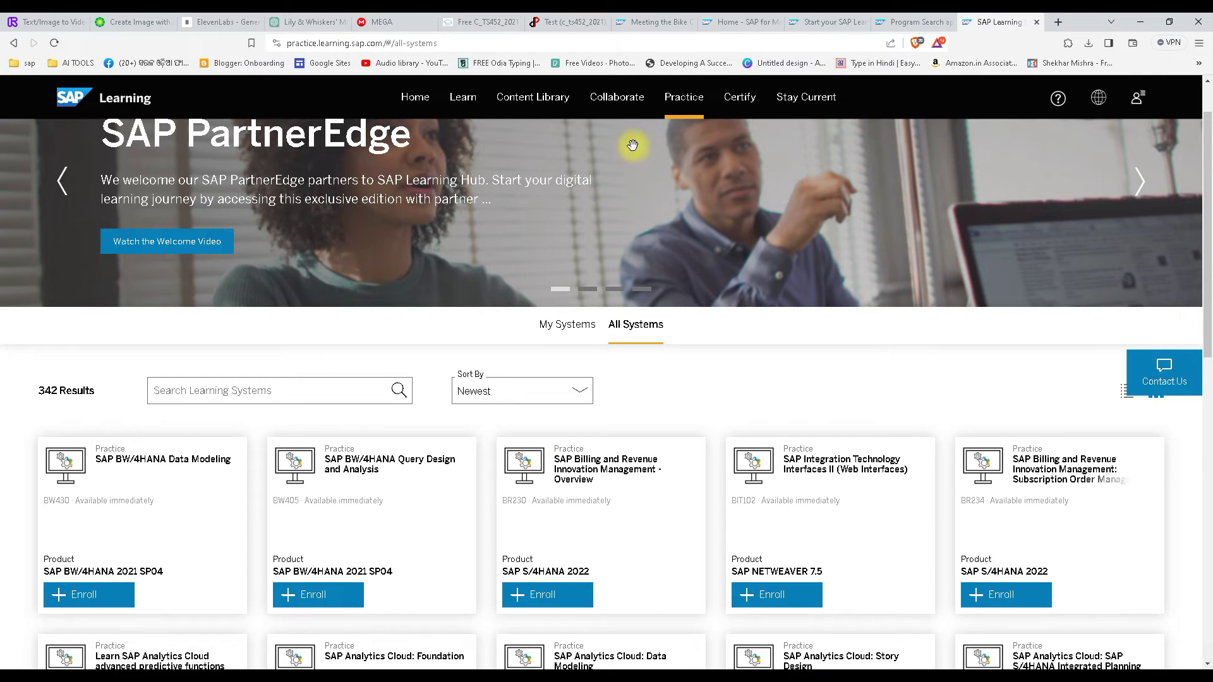
- Leave the Practice site for the Certify section and review the All Certifications and My Certifications pages
{"action": "left_click", "coordinate": [743, 100]}
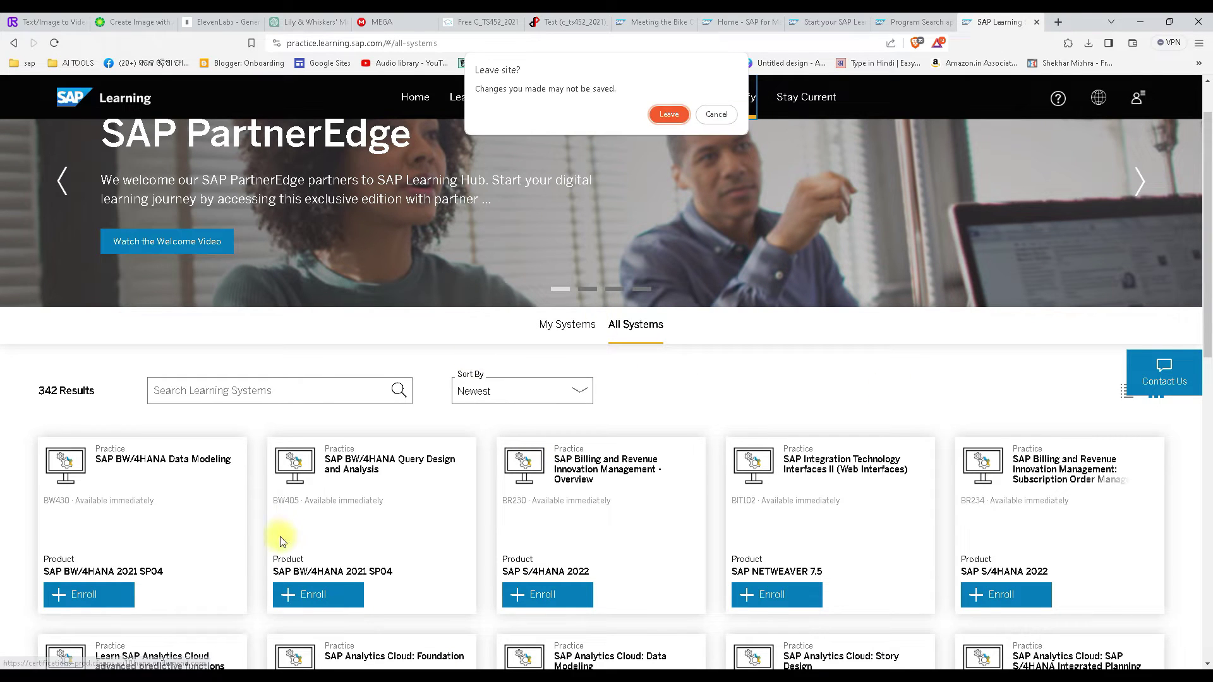
{"action": "left_click", "coordinate": [658, 115]}
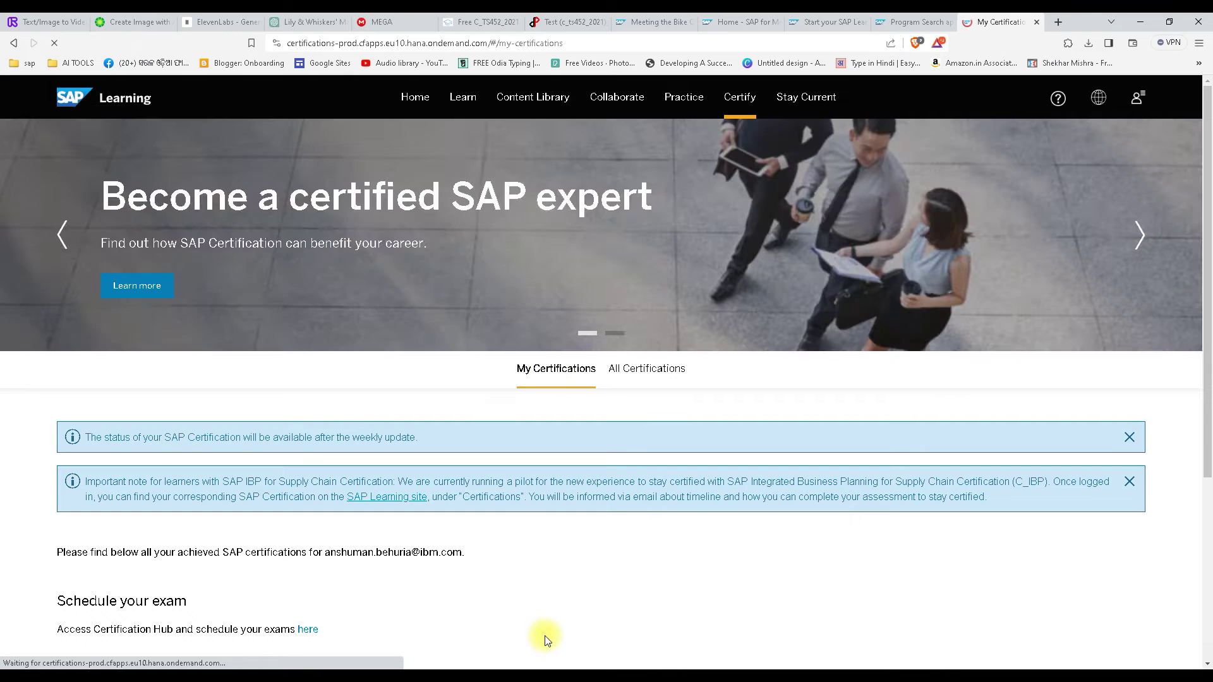
{"action": "left_click", "coordinate": [645, 369]}
{"action": "scroll", "coordinate": [505, 442], "scroll_direction": "down", "scroll_amount": 2}
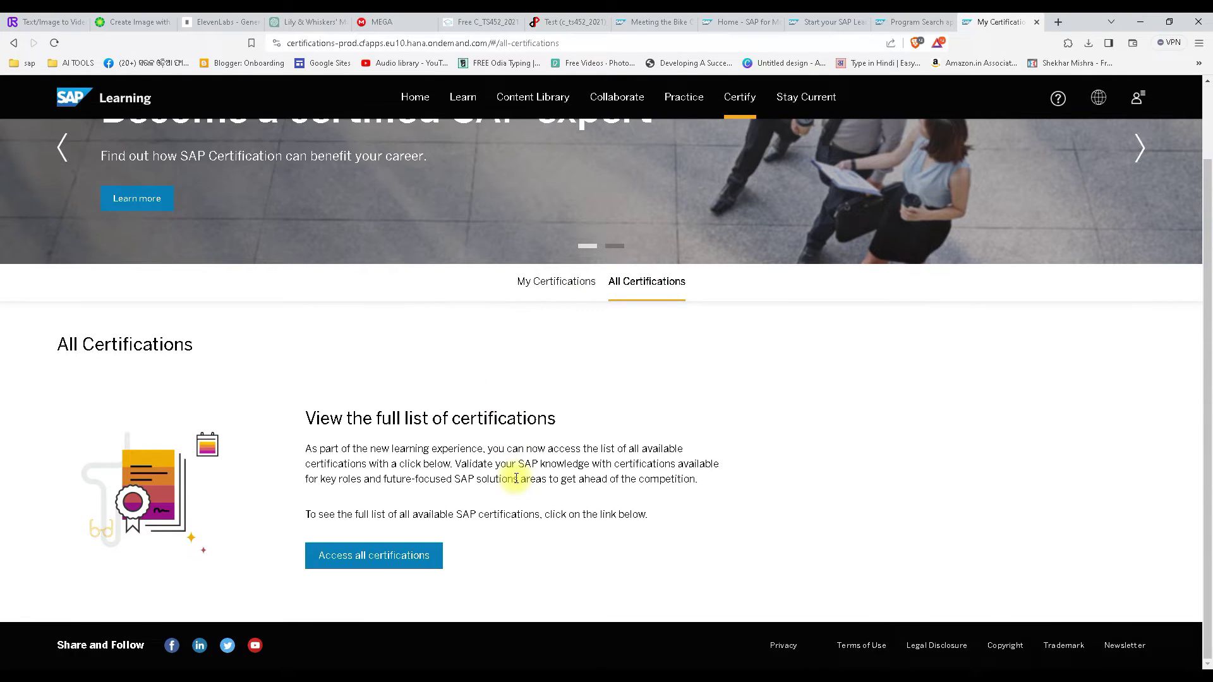
{"action": "left_click", "coordinate": [556, 282]}
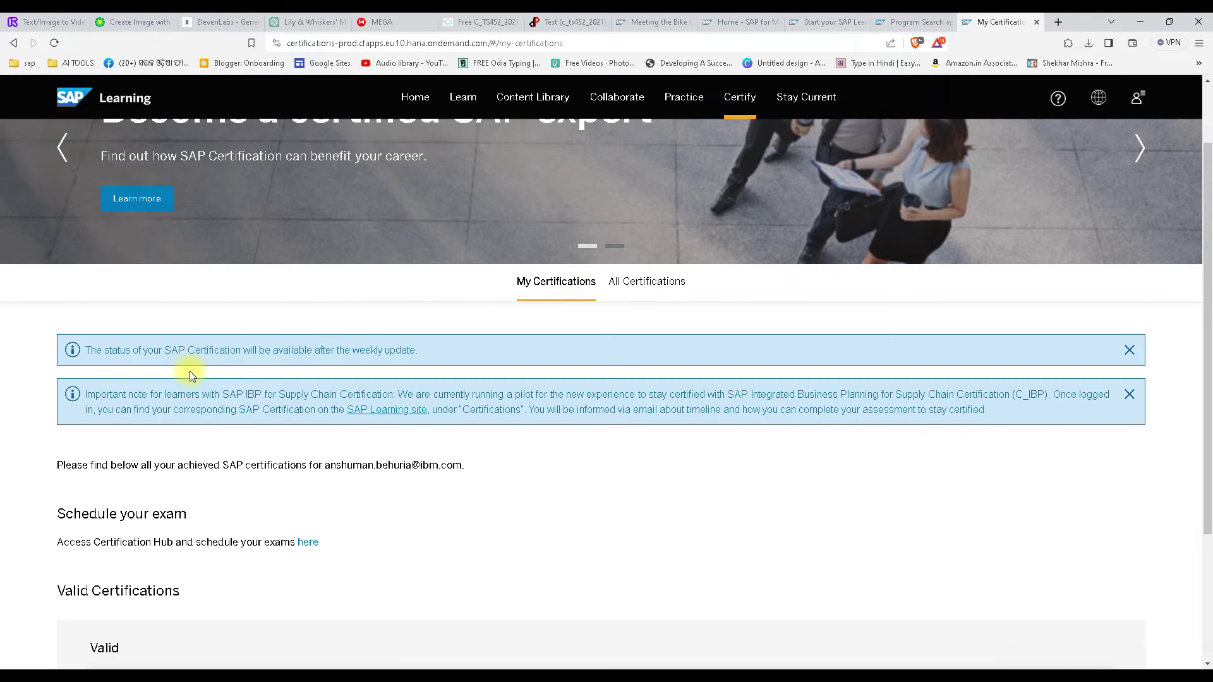
{"action": "scroll", "coordinate": [190, 372], "scroll_direction": "down", "scroll_amount": 2}
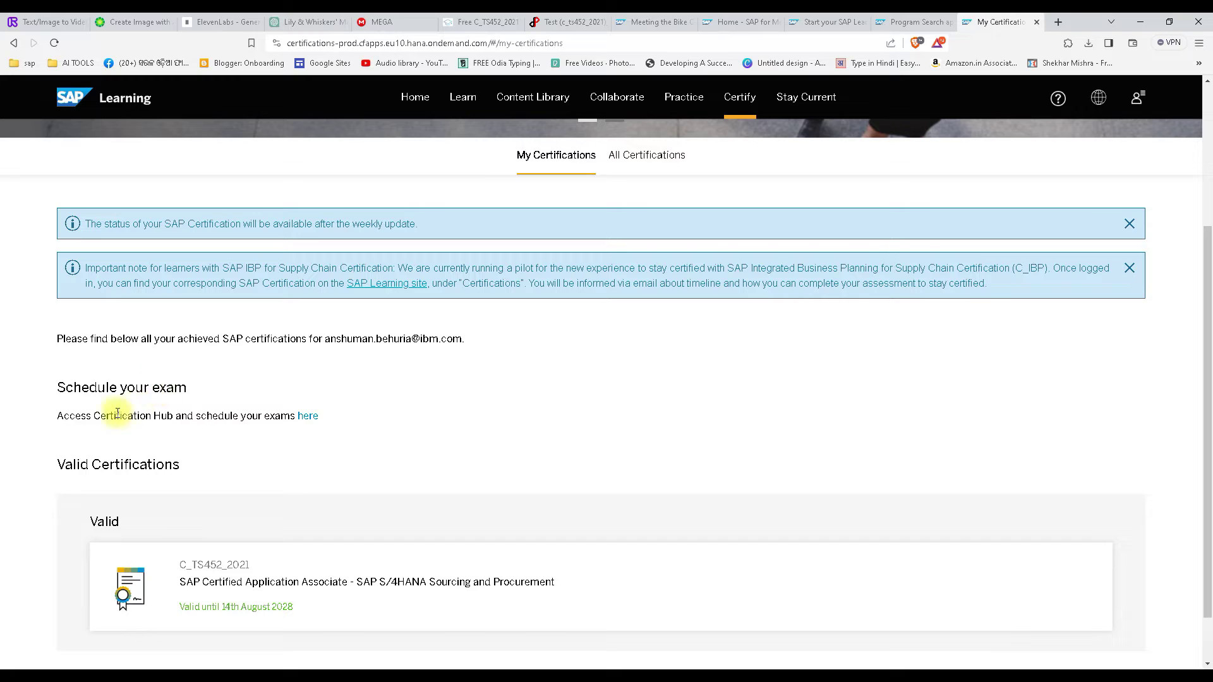
- Open the Certification Hub for scheduling exams and review its exam process and technical requirements
{"action": "left_click", "coordinate": [309, 419]}
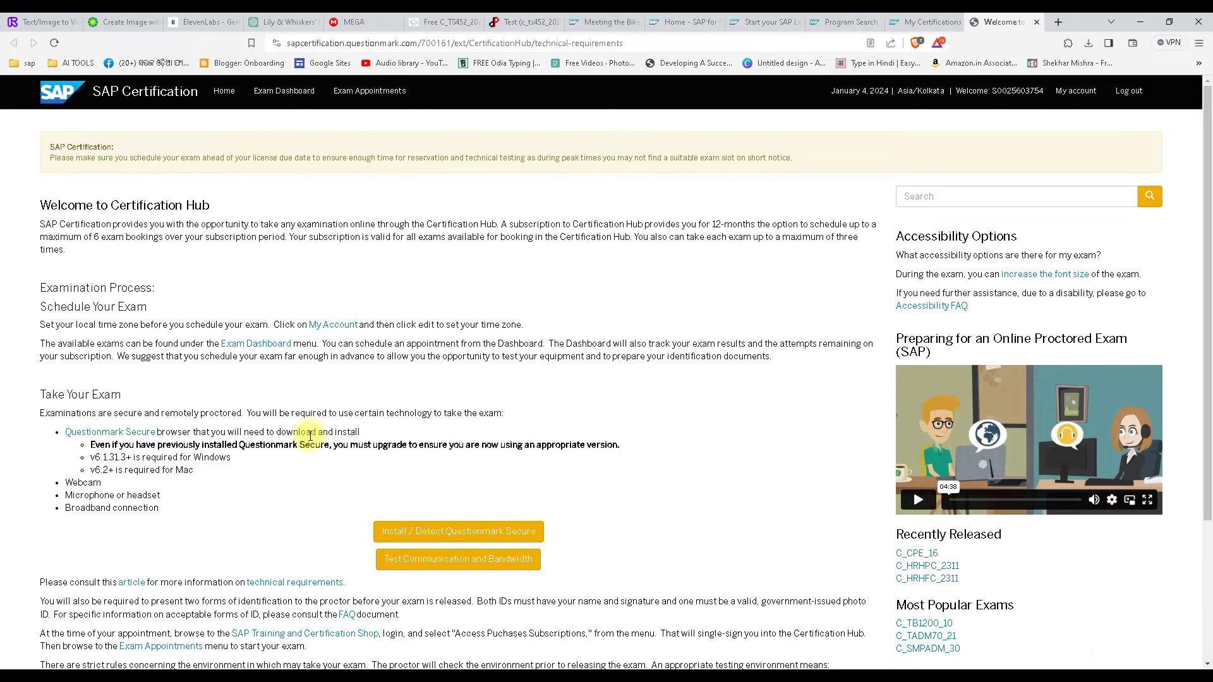
{"action": "scroll", "coordinate": [362, 342], "scroll_direction": "down", "scroll_amount": 1}
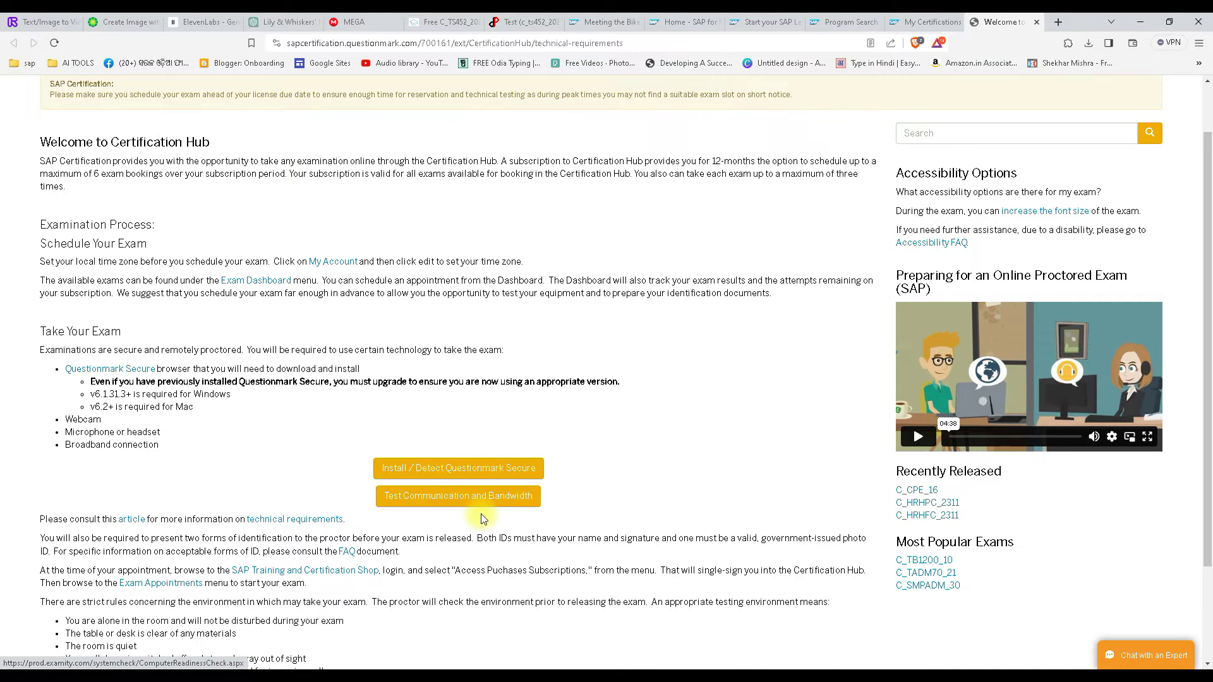
{"action": "scroll", "coordinate": [480, 514], "scroll_direction": "up", "scroll_amount": 1}
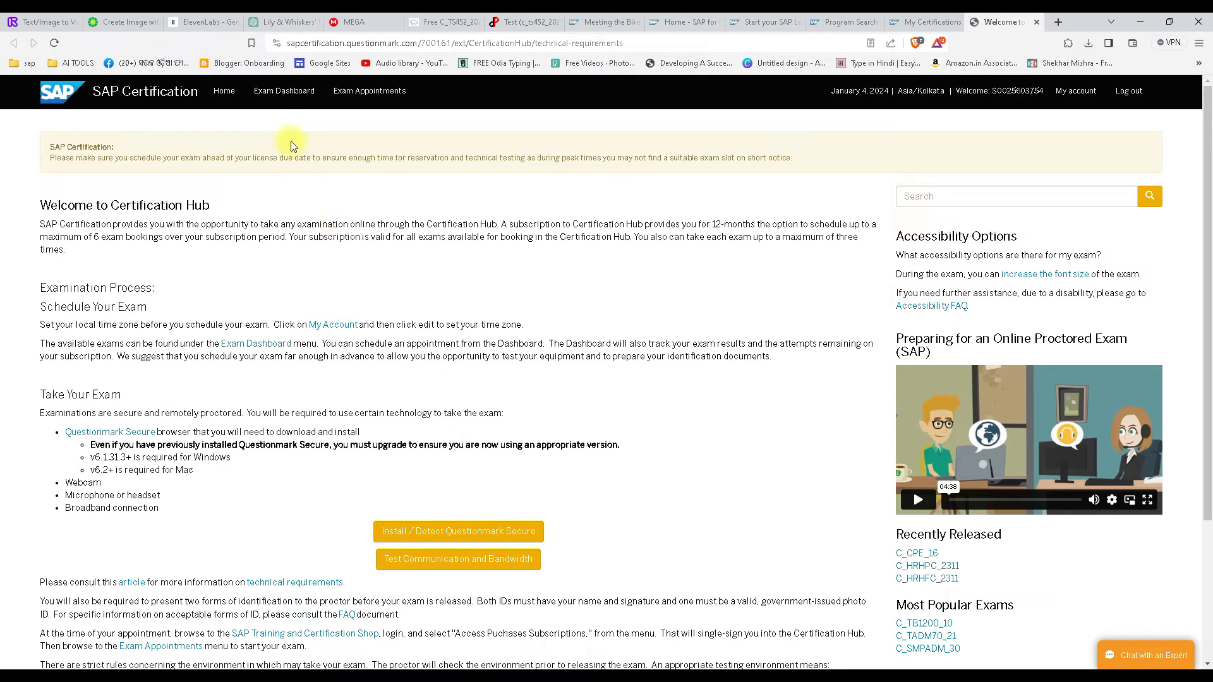
- Open the exam dashboard, start scheduling an exam, and browse the exam list down to the S/4HANA certifications
{"action": "left_click", "coordinate": [283, 91]}
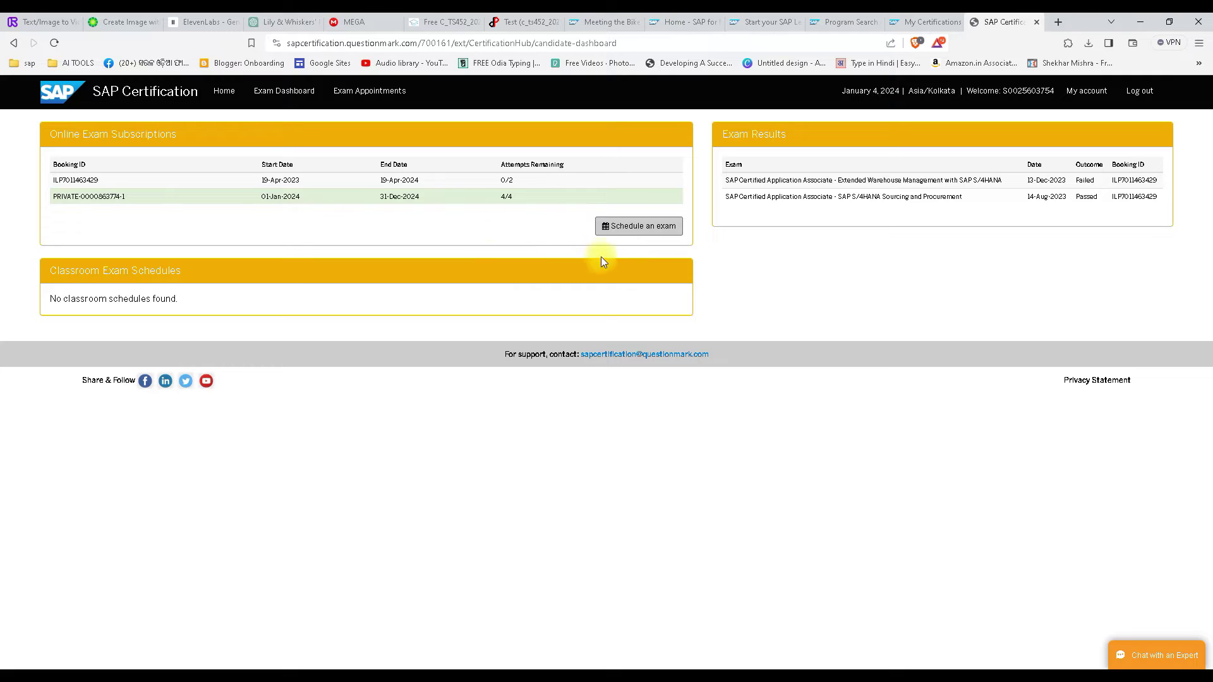
{"action": "left_click", "coordinate": [621, 229]}
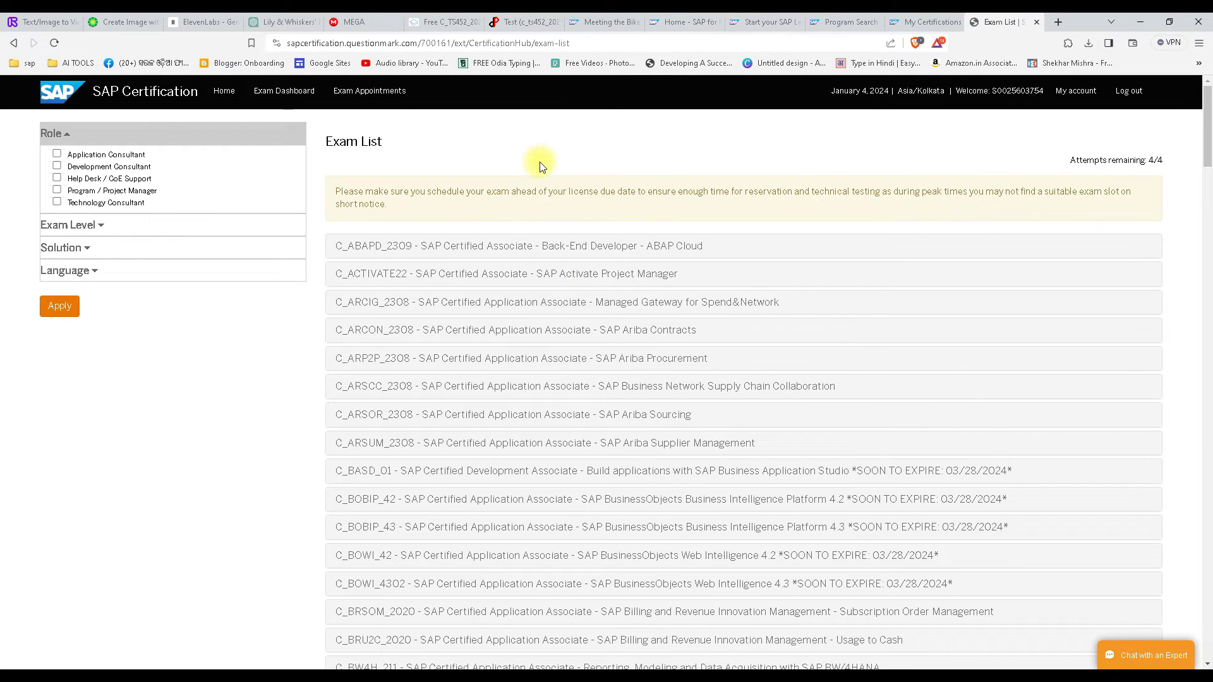
{"action": "scroll", "coordinate": [540, 165], "scroll_direction": "down", "scroll_amount": 3}
{"action": "scroll", "coordinate": [540, 169], "scroll_direction": "up", "scroll_amount": 3}
{"action": "scroll", "coordinate": [540, 168], "scroll_direction": "down", "scroll_amount": 2}
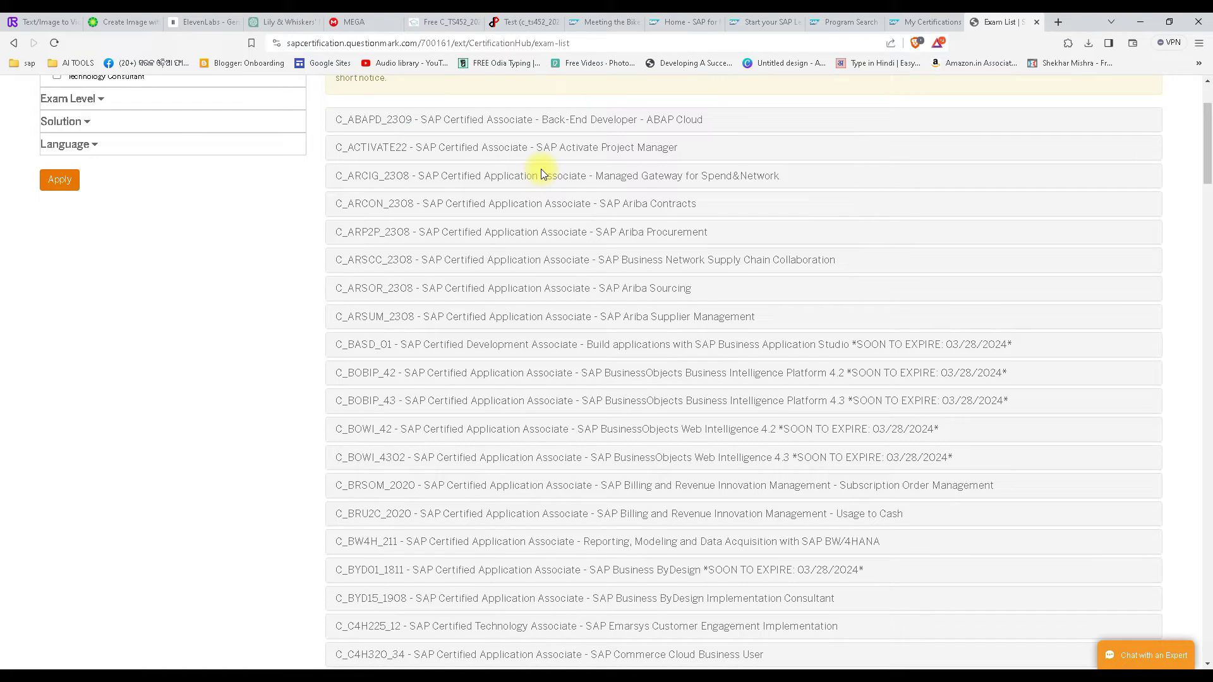
{"action": "scroll", "coordinate": [541, 169], "scroll_direction": "down", "scroll_amount": 1}
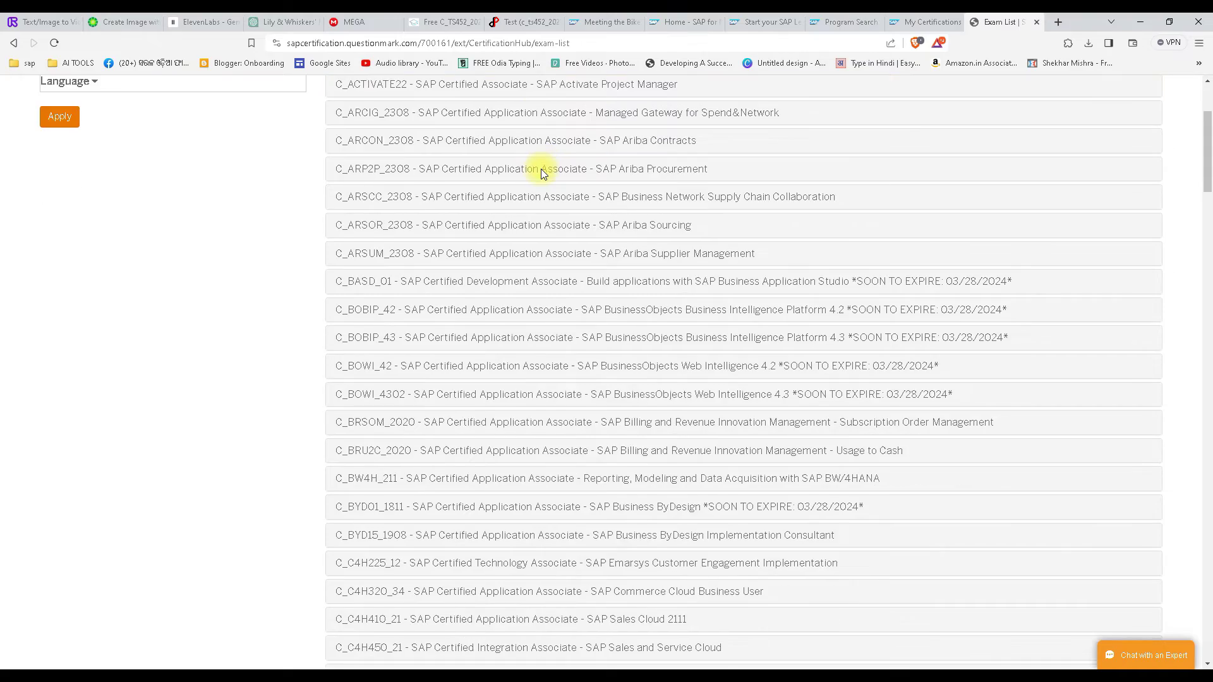
{"action": "scroll", "coordinate": [540, 169], "scroll_direction": "down", "scroll_amount": 3}
{"action": "scroll", "coordinate": [542, 174], "scroll_direction": "down", "scroll_amount": 18}
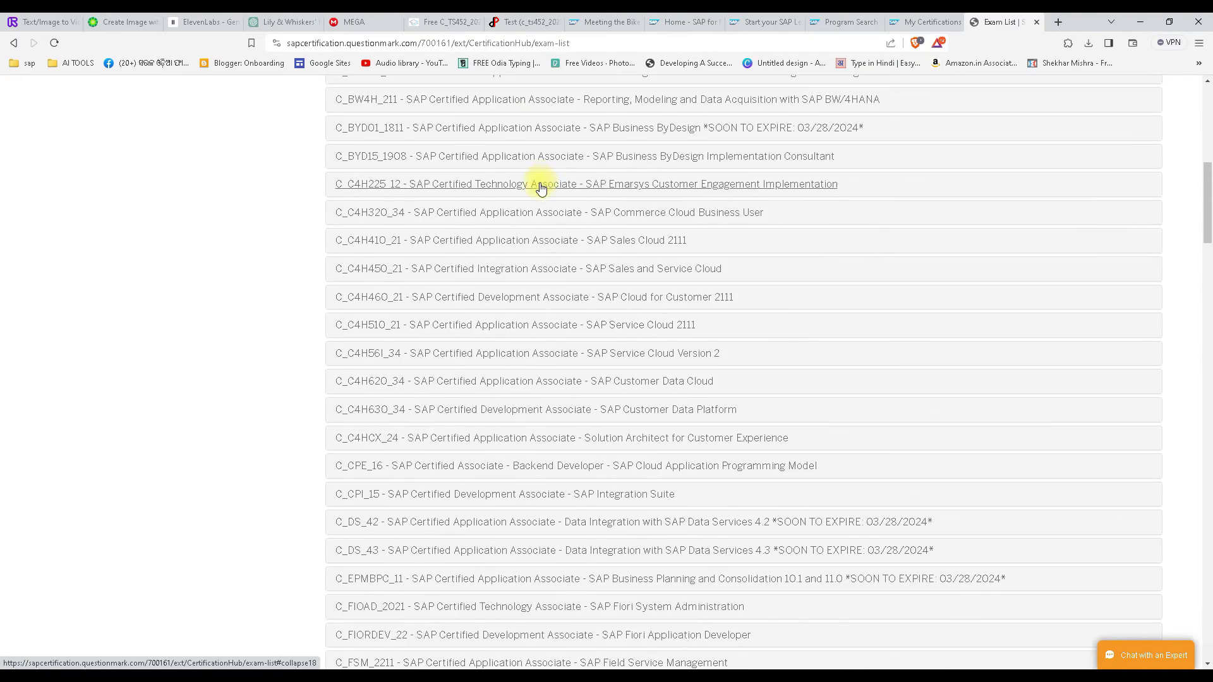
{"action": "scroll", "coordinate": [530, 259], "scroll_direction": "down", "scroll_amount": 3}
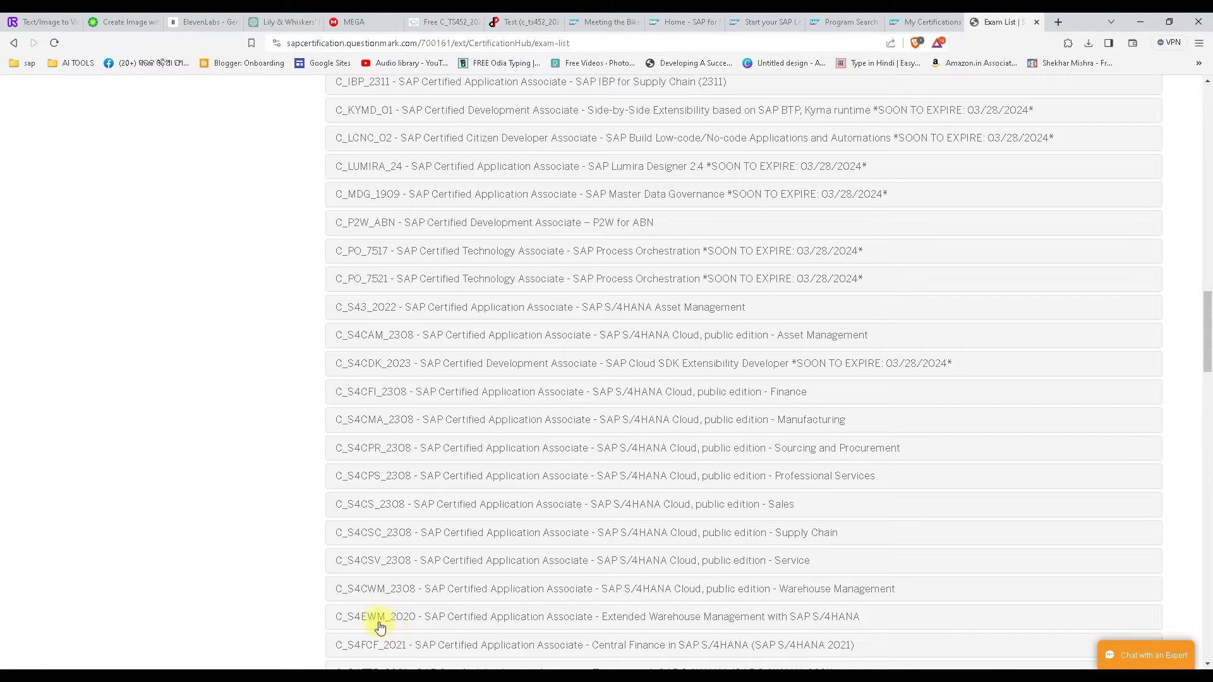
- Expand the C_S4EWM_2020 Extended Warehouse Management exam and open its appointment form
{"action": "left_click", "coordinate": [371, 624]}
{"action": "scroll", "coordinate": [707, 360], "scroll_direction": "down", "scroll_amount": 5}
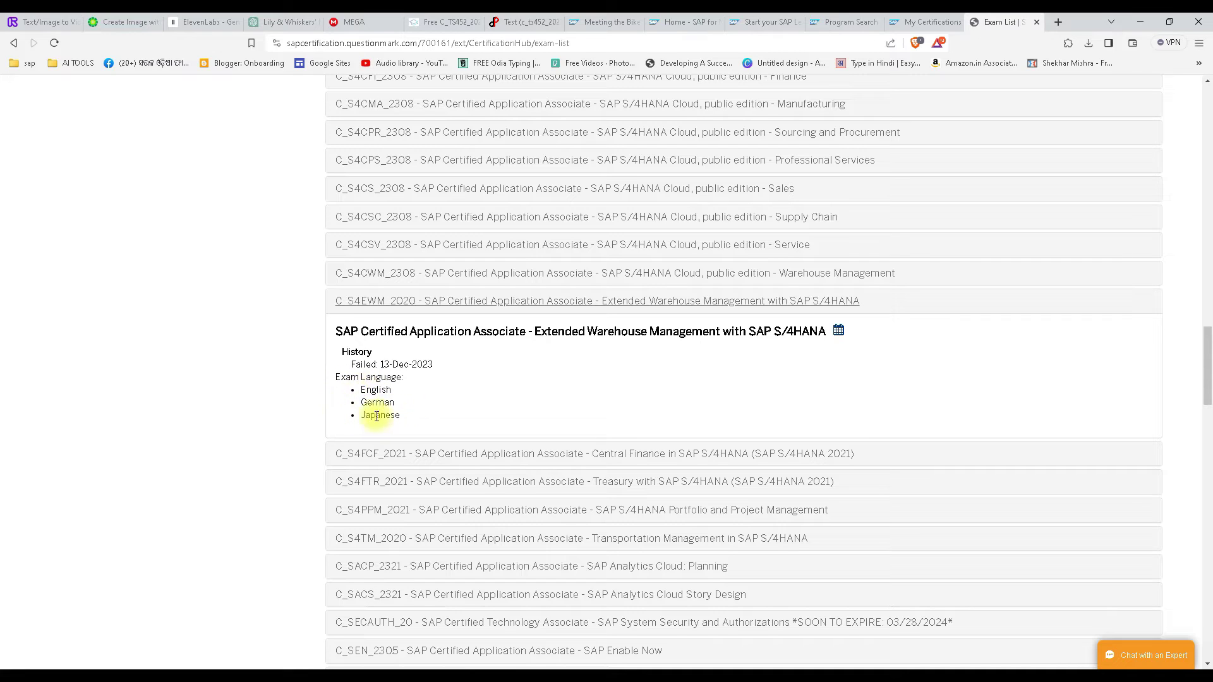
{"action": "left_click", "coordinate": [839, 331]}
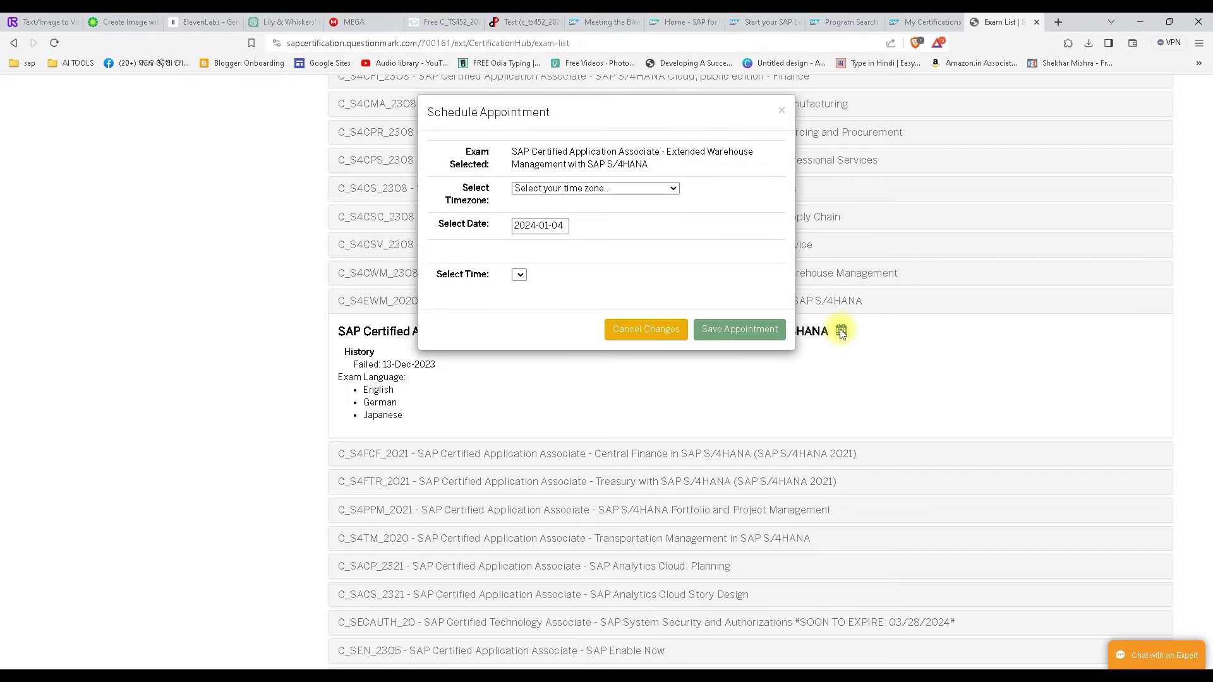
- Set the appointment's time zone to Asia/Kolkata and its date to 2024-01-05
{"action": "left_click", "coordinate": [636, 188]}
{"action": "scroll", "coordinate": [625, 253], "scroll_direction": "down", "scroll_amount": 4}
{"action": "scroll", "coordinate": [625, 261], "scroll_direction": "down", "scroll_amount": 20}
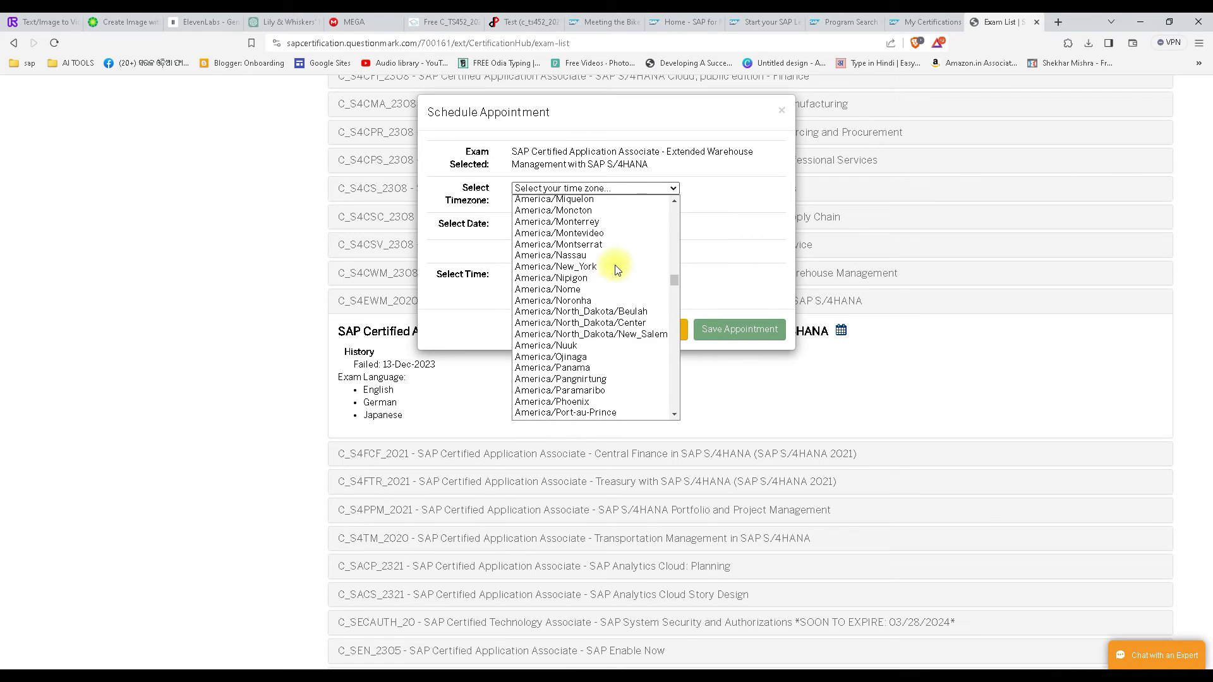
{"action": "scroll", "coordinate": [617, 268], "scroll_direction": "down", "scroll_amount": 20}
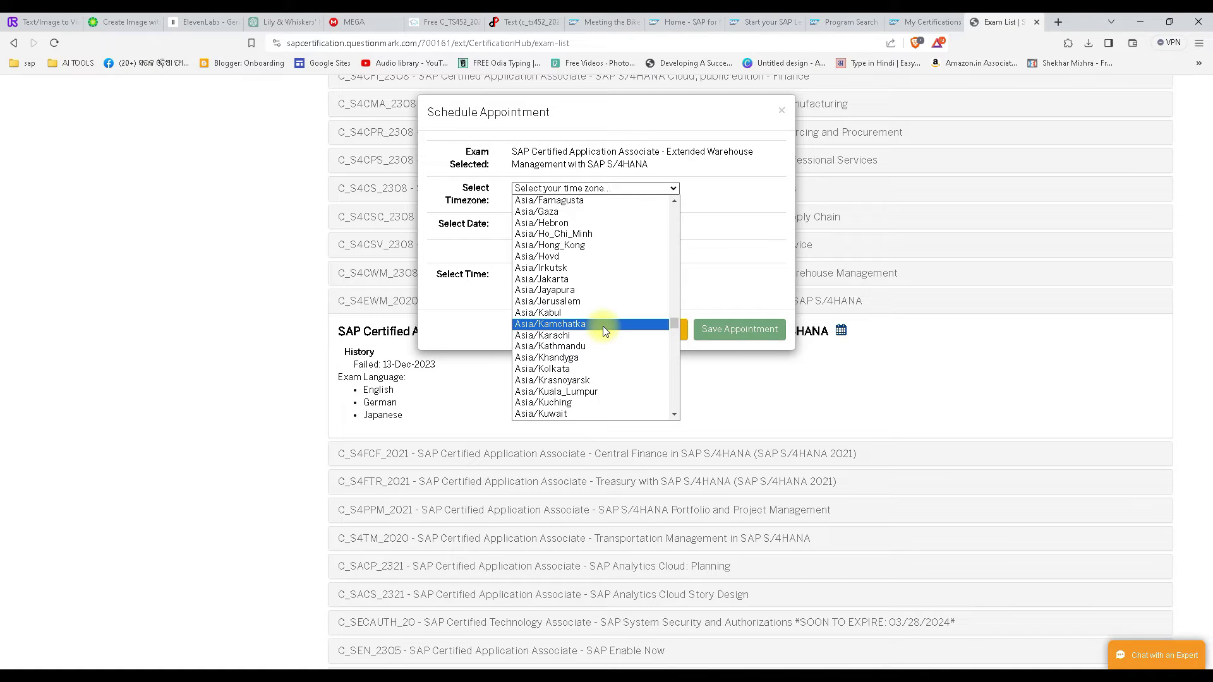
{"action": "left_click", "coordinate": [569, 375]}
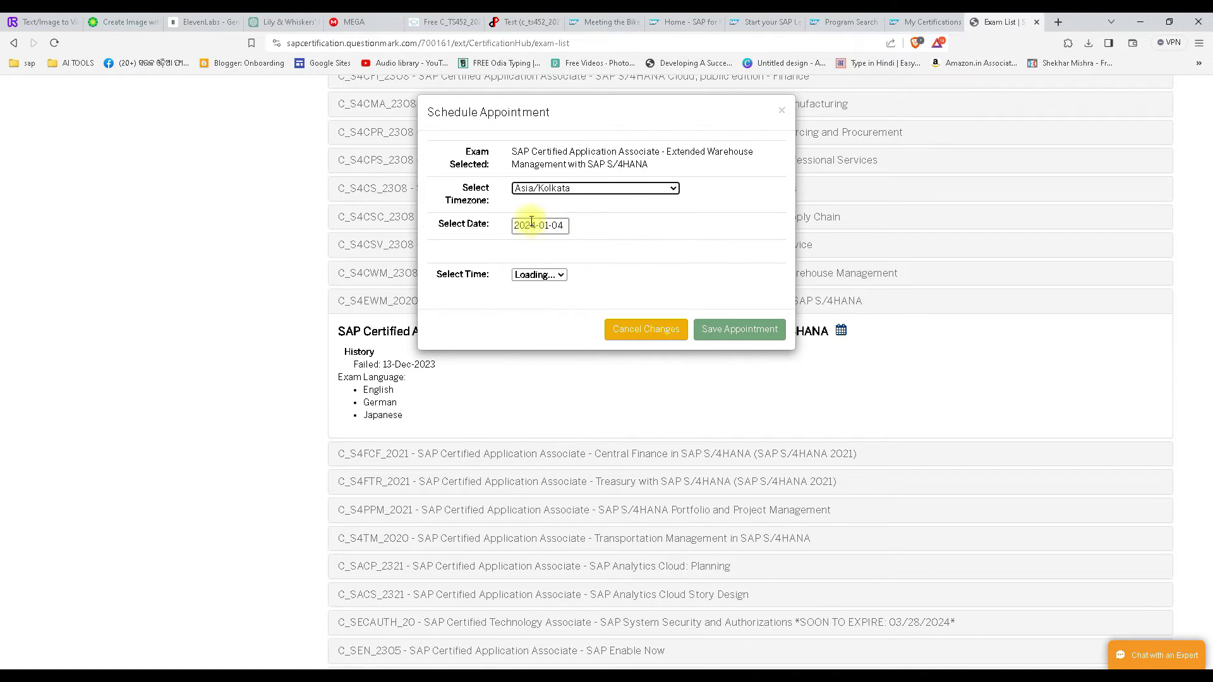
{"action": "left_click", "coordinate": [552, 226]}
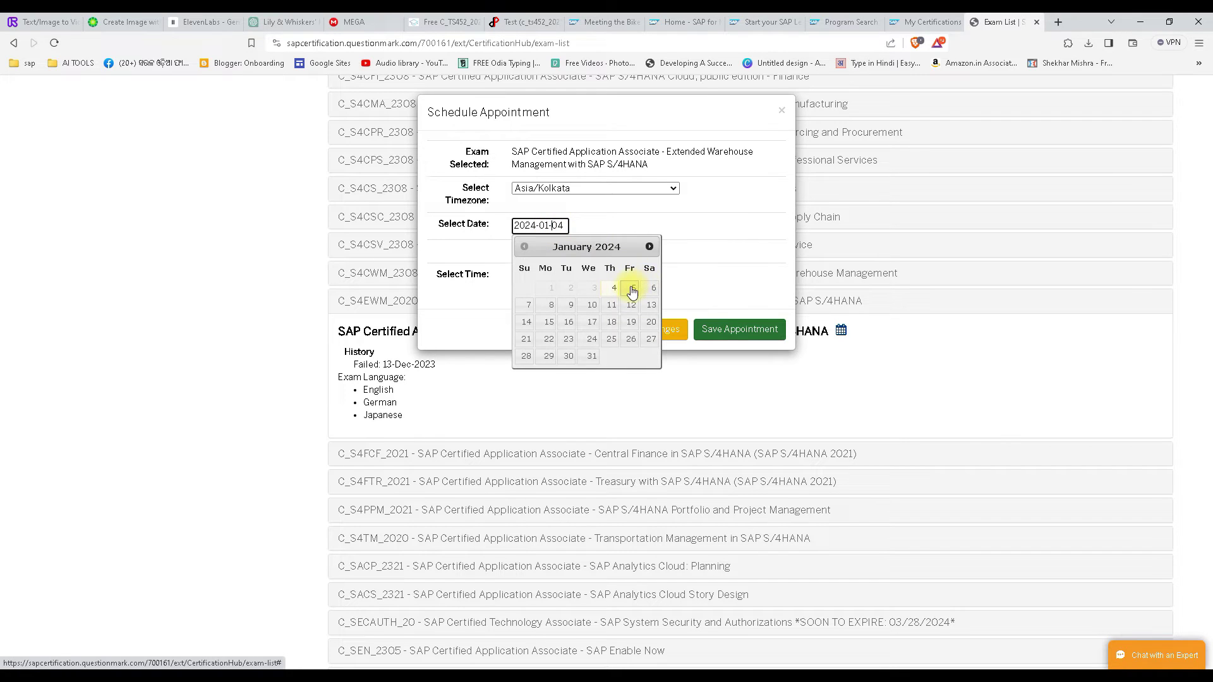
{"action": "left_click", "coordinate": [631, 288]}
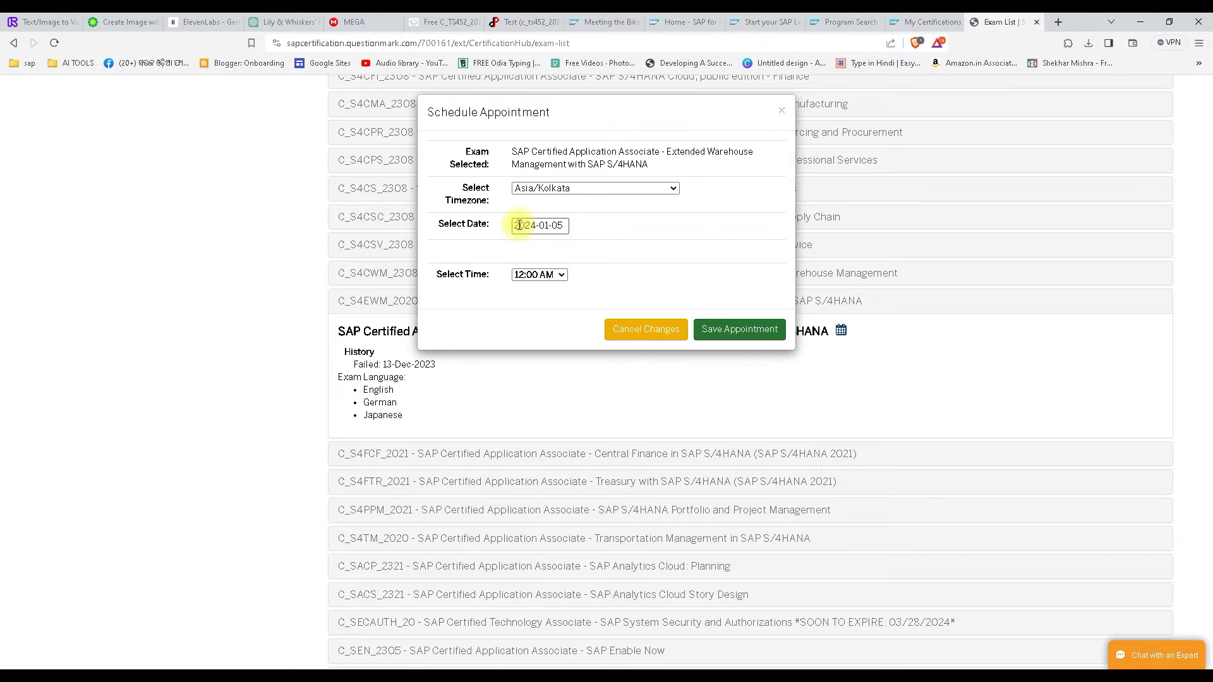
- Review the available exam times, close the appointment form without saving, and return to the start of the exam list
{"action": "left_click", "coordinate": [562, 274]}
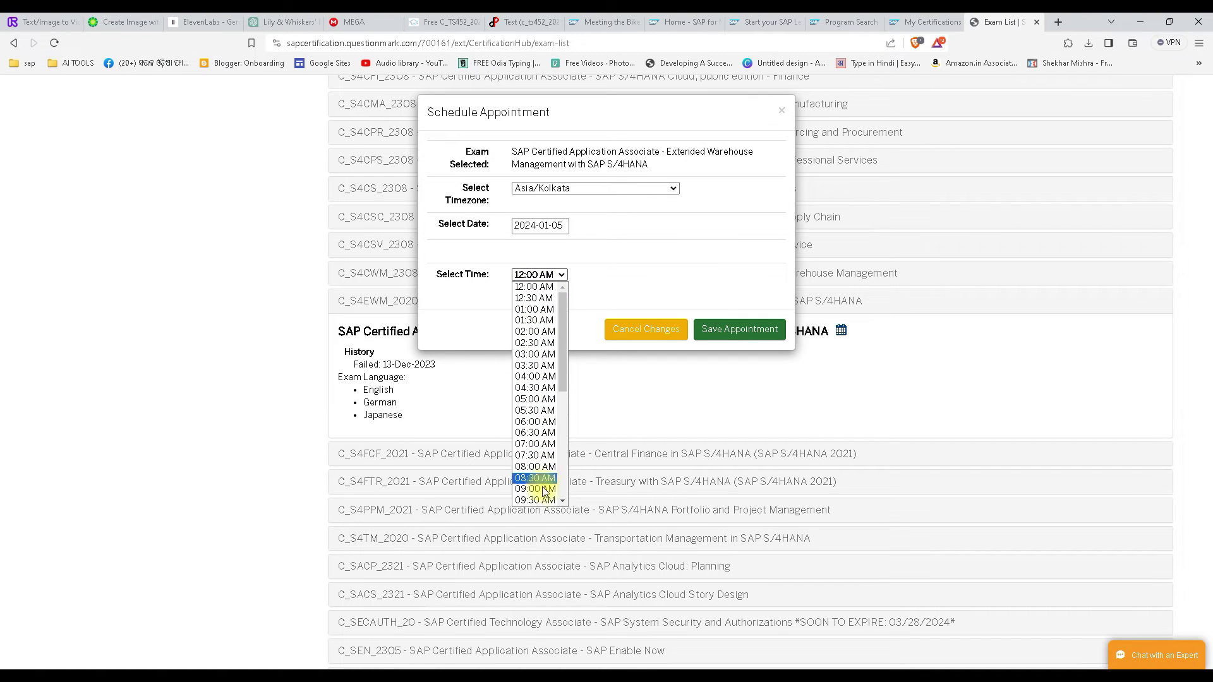
{"action": "scroll", "coordinate": [540, 461], "scroll_direction": "down", "scroll_amount": 5}
{"action": "scroll", "coordinate": [540, 387], "scroll_direction": "up", "scroll_amount": 5}
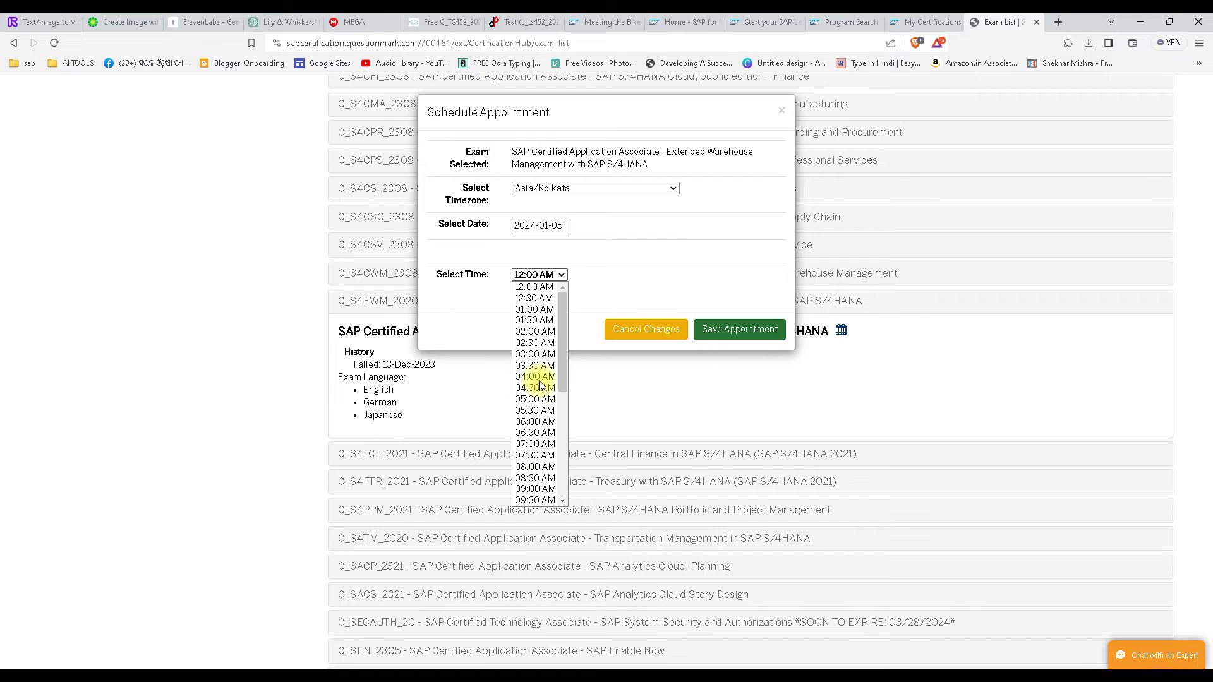
{"action": "scroll", "coordinate": [531, 430], "scroll_direction": "down", "scroll_amount": 5}
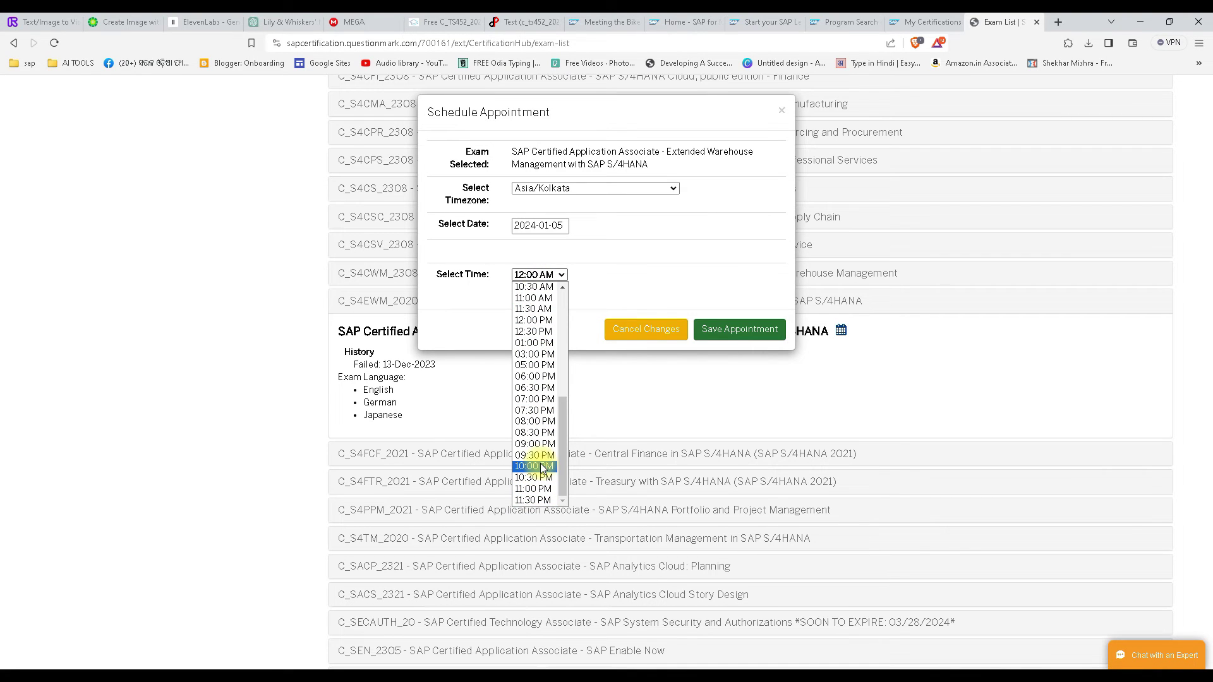
{"action": "left_click", "coordinate": [630, 266]}
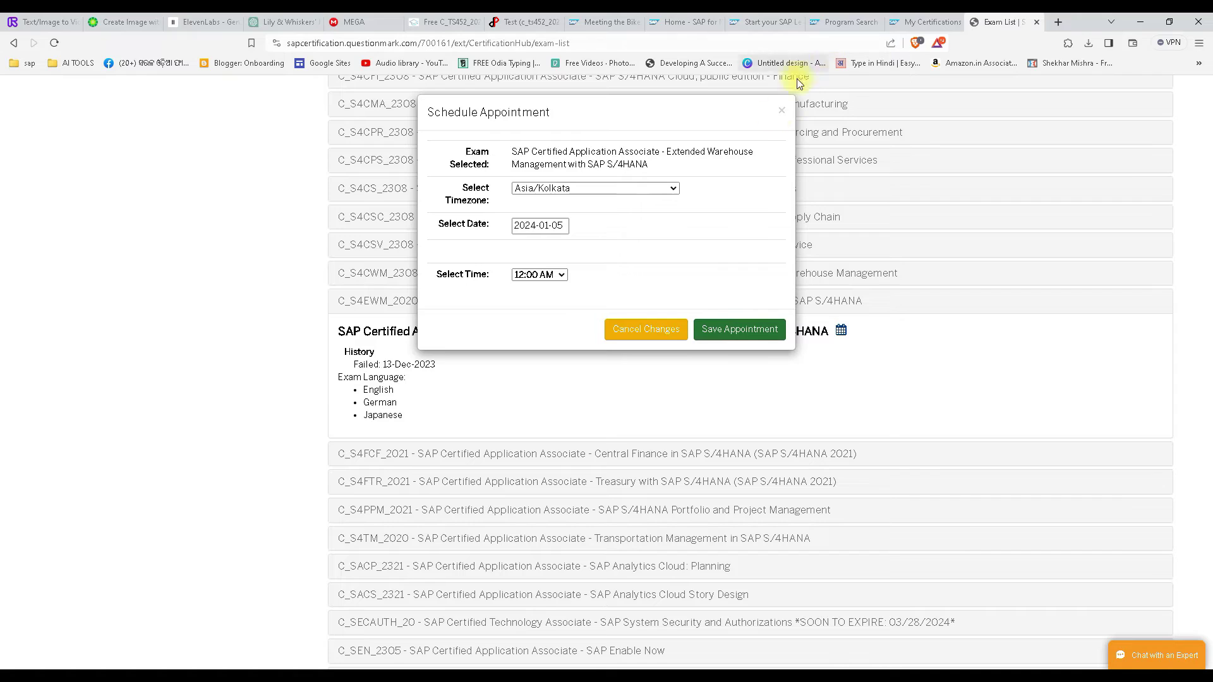
{"action": "left_click", "coordinate": [782, 111]}
{"action": "scroll", "coordinate": [670, 395], "scroll_direction": "up", "scroll_amount": 6}
{"action": "scroll", "coordinate": [662, 401], "scroll_direction": "up", "scroll_amount": 20}
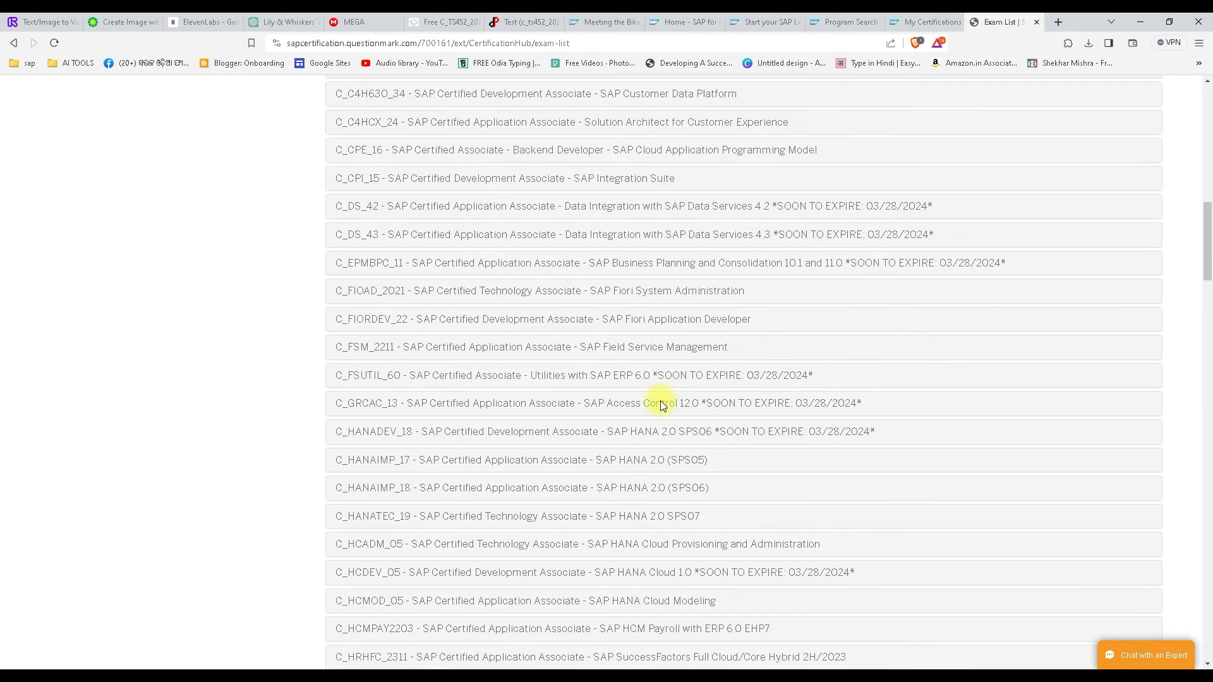
{"action": "scroll", "coordinate": [1208, 154], "scroll_direction": "up", "scroll_amount": 1}
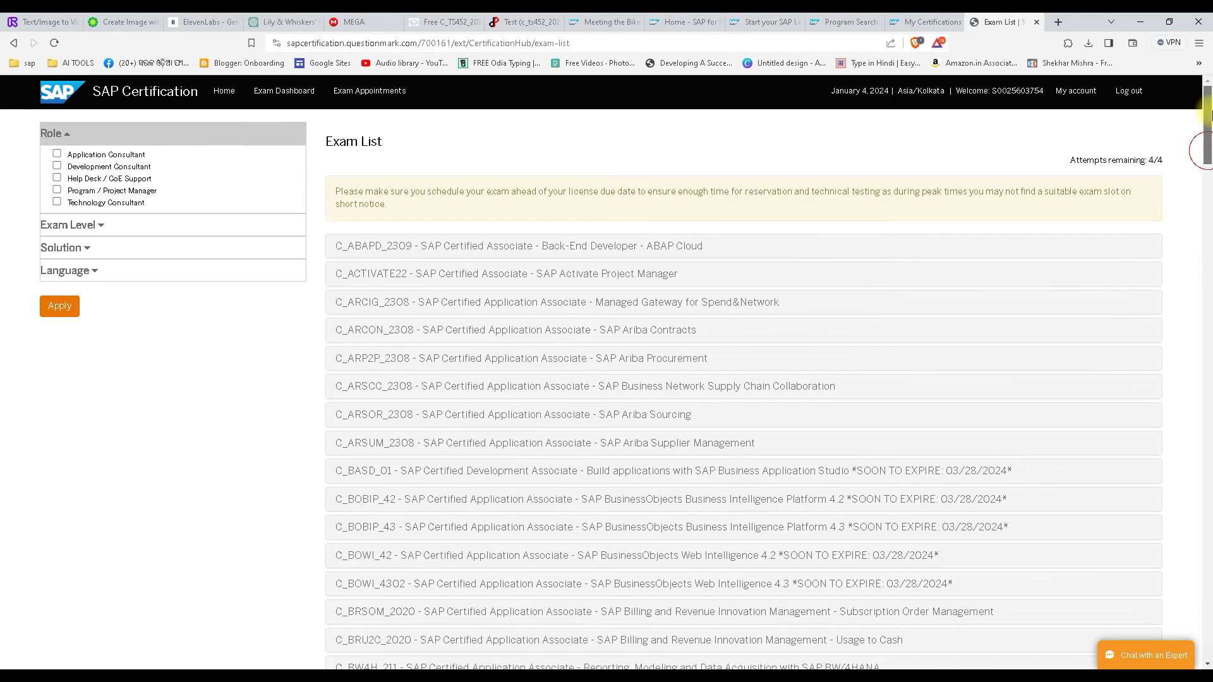
- Open the exam appointments page and highlight the exam time of the cancelled 02/29/2024 appointment
{"action": "left_click", "coordinate": [369, 90]}
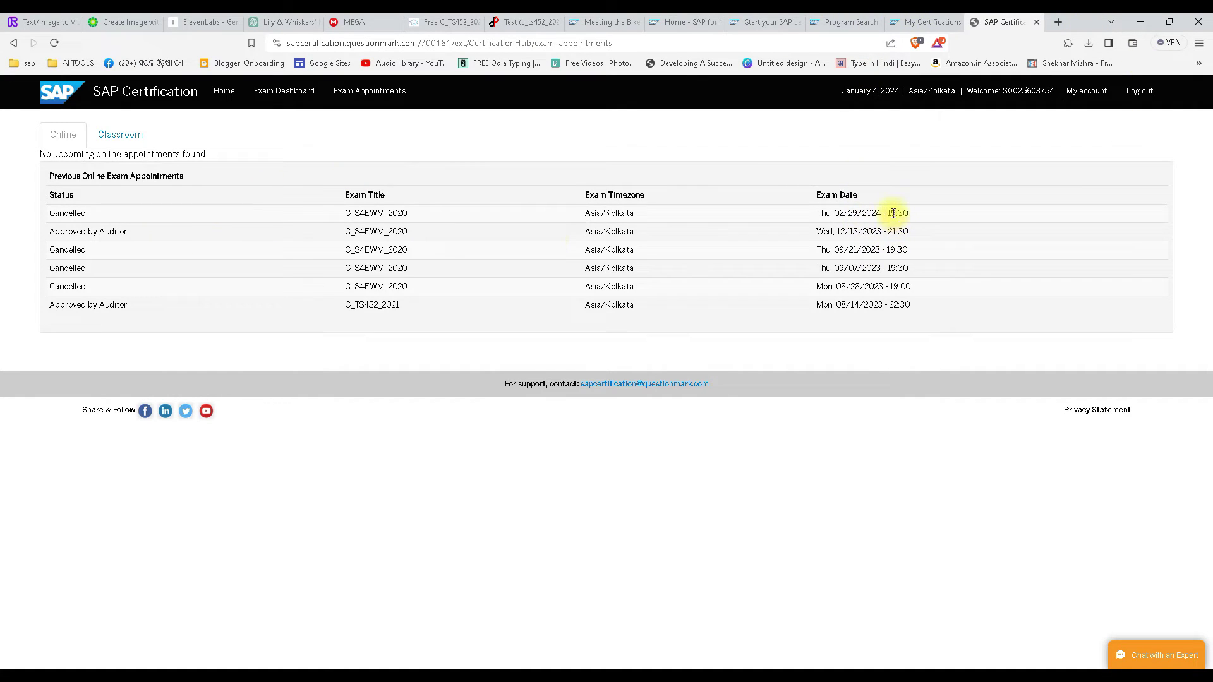
{"action": "mouse_move", "coordinate": [889, 212]}
{"action": "left_mouse_down"}
{"action": "mouse_move", "coordinate": [909, 214]}
{"action": "mouse_move", "coordinate": [895, 215]}
{"action": "left_mouse_up"}
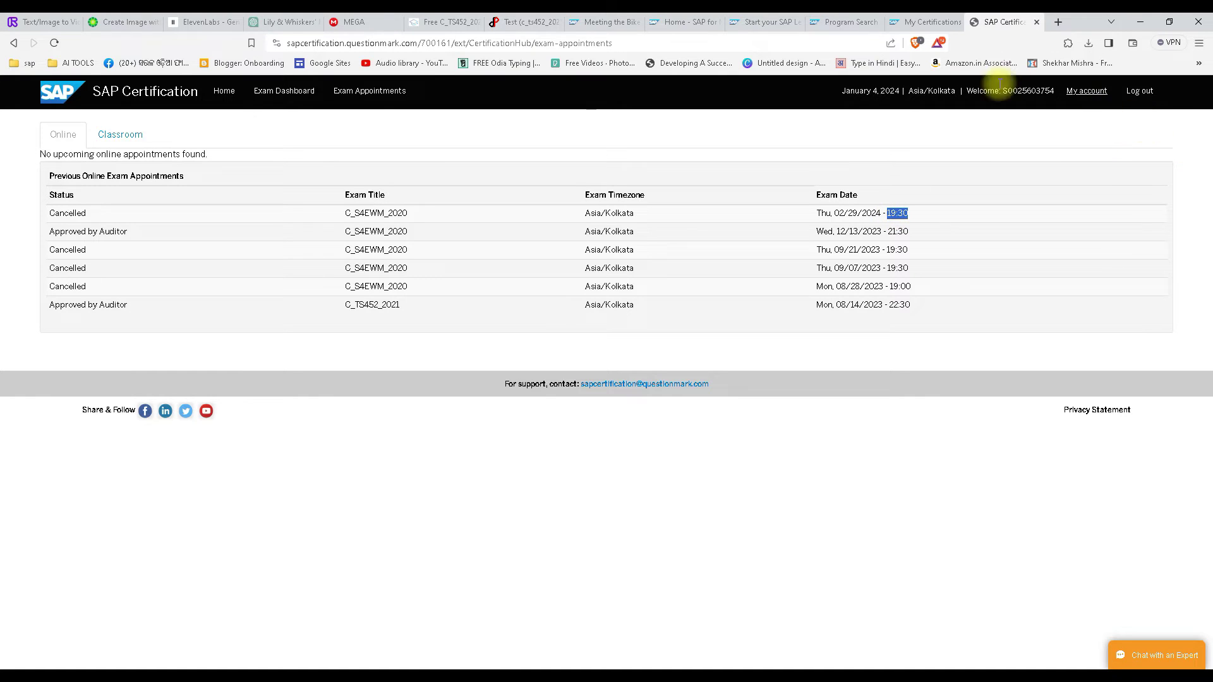
- Return to the exam dashboard, reopen the exam list, and open the appointment form for the C_S4EWM_2020 exam
{"action": "left_click", "coordinate": [289, 90]}
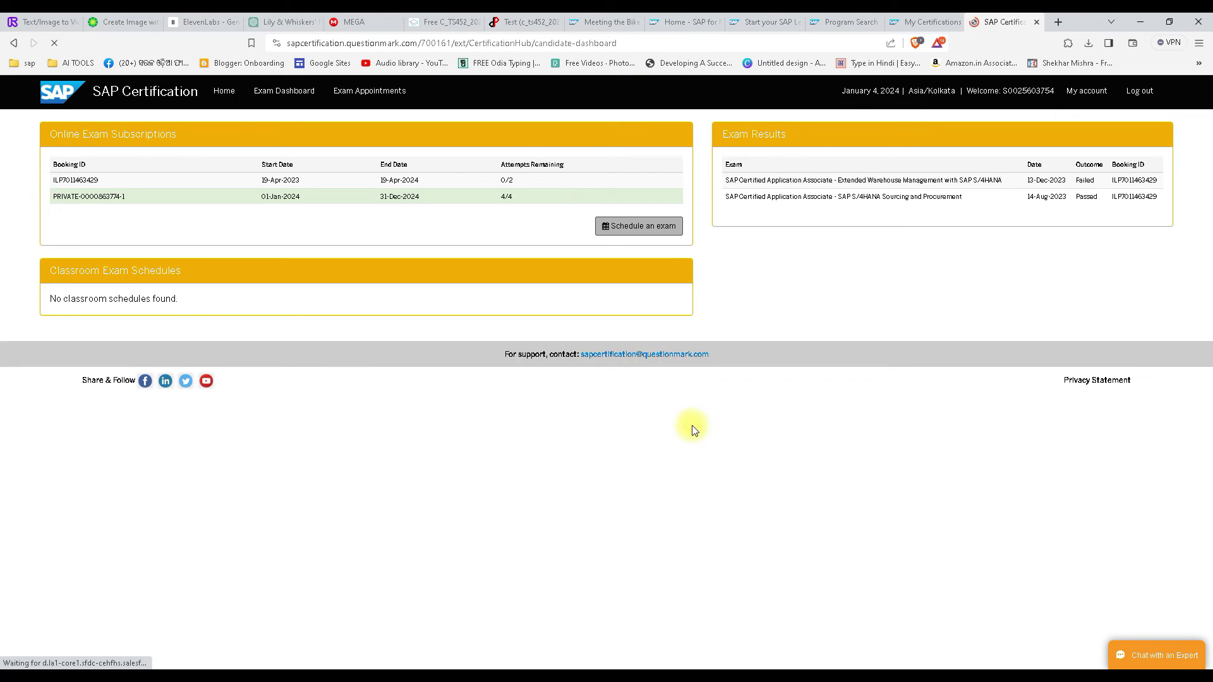
{"action": "left_click", "coordinate": [669, 234]}
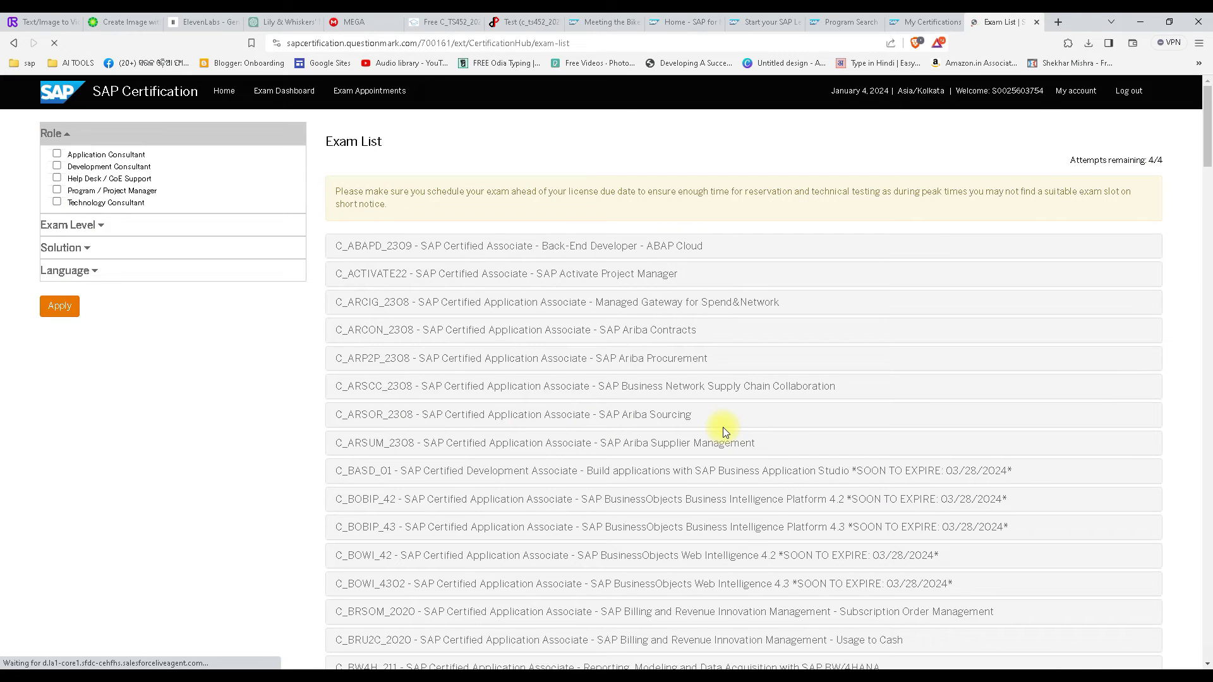
{"action": "scroll", "coordinate": [535, 485], "scroll_direction": "down", "scroll_amount": 15}
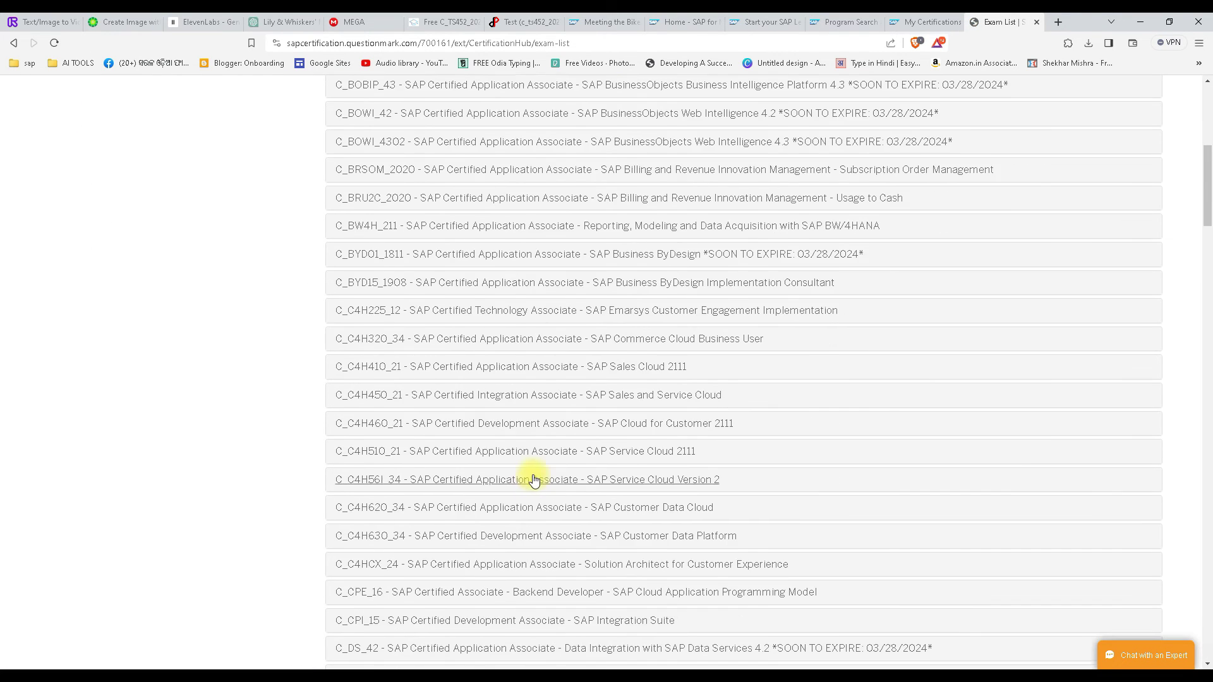
{"action": "scroll", "coordinate": [535, 480], "scroll_direction": "down", "scroll_amount": 15}
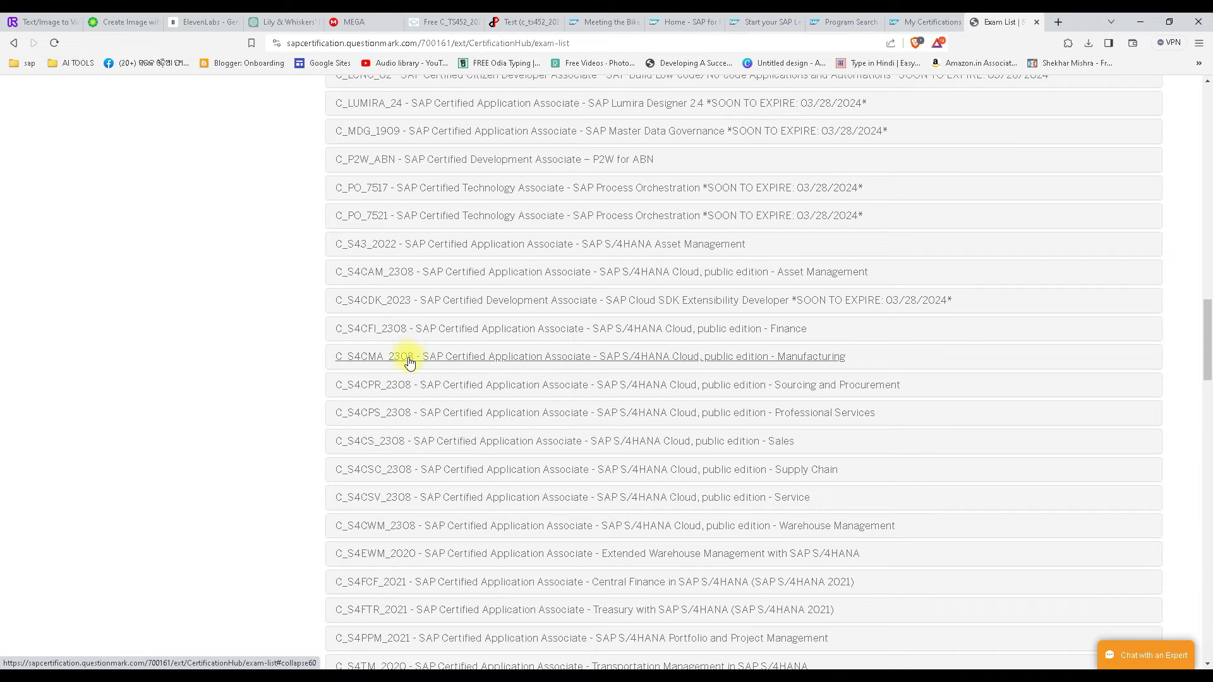
{"action": "scroll", "coordinate": [408, 362], "scroll_direction": "down", "scroll_amount": 2}
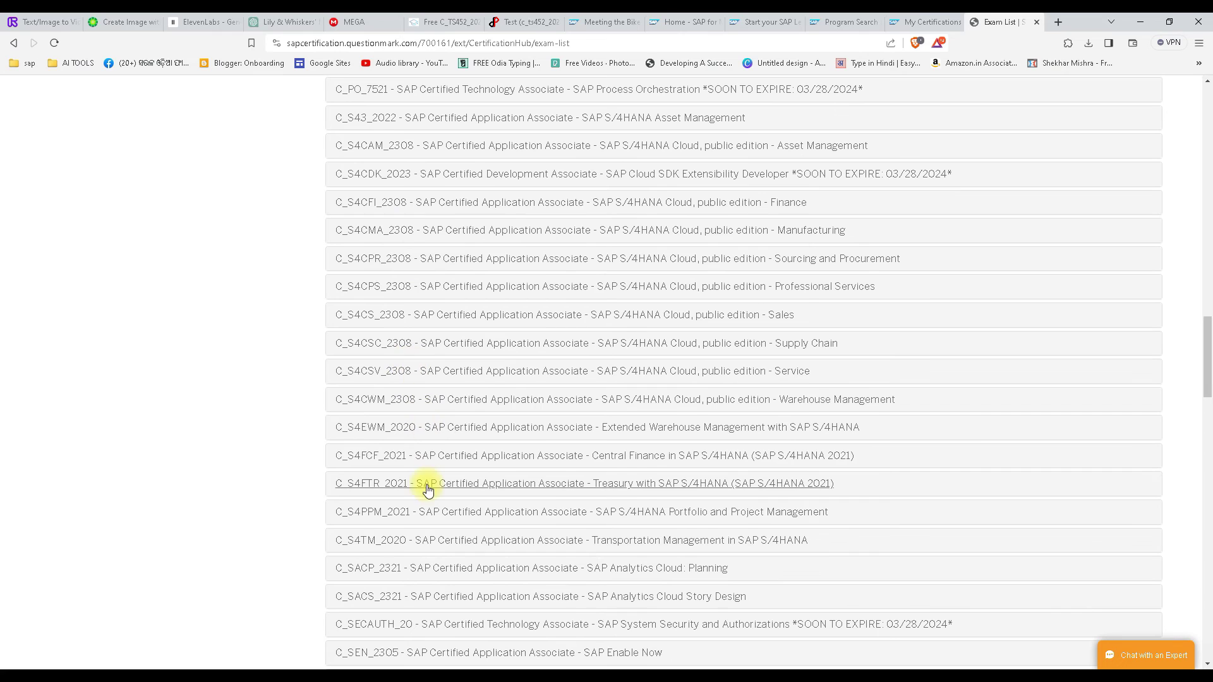
{"action": "left_click", "coordinate": [634, 428]}
{"action": "left_click", "coordinate": [839, 456]}
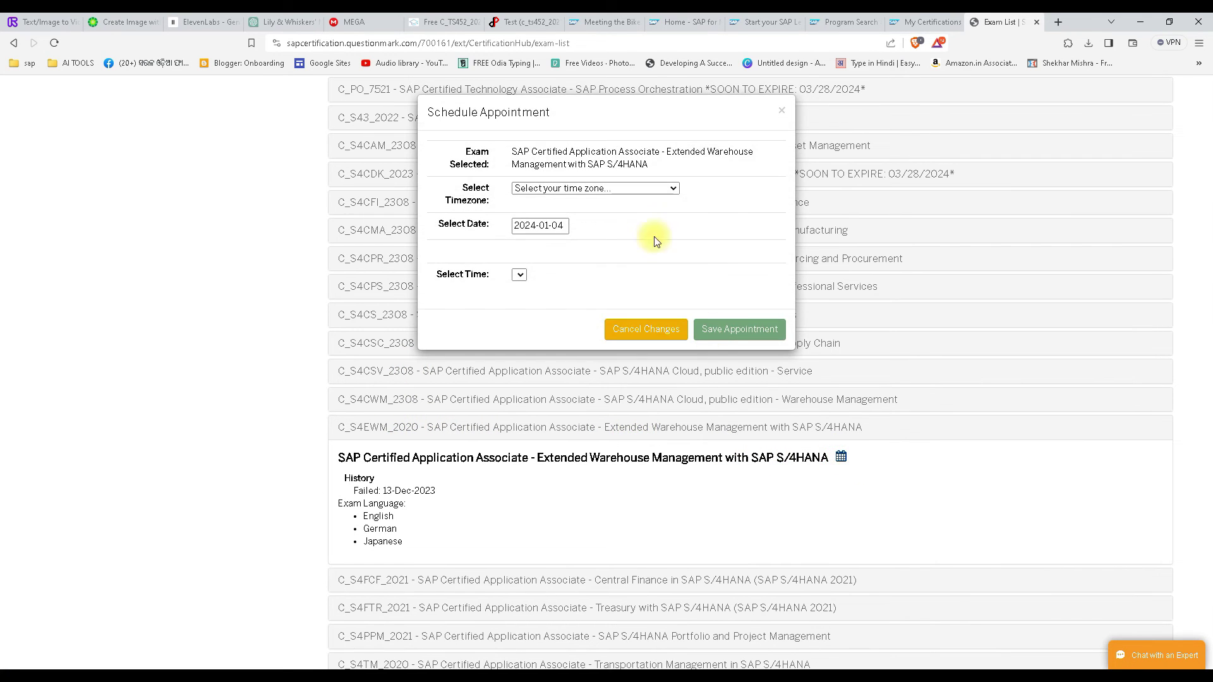
- Set the time zone of the C_S4EWM_2020 exam appointment to Asia/Kolkata
{"action": "left_click", "coordinate": [616, 190]}
{"action": "scroll", "coordinate": [575, 310], "scroll_direction": "down", "scroll_amount": 20}
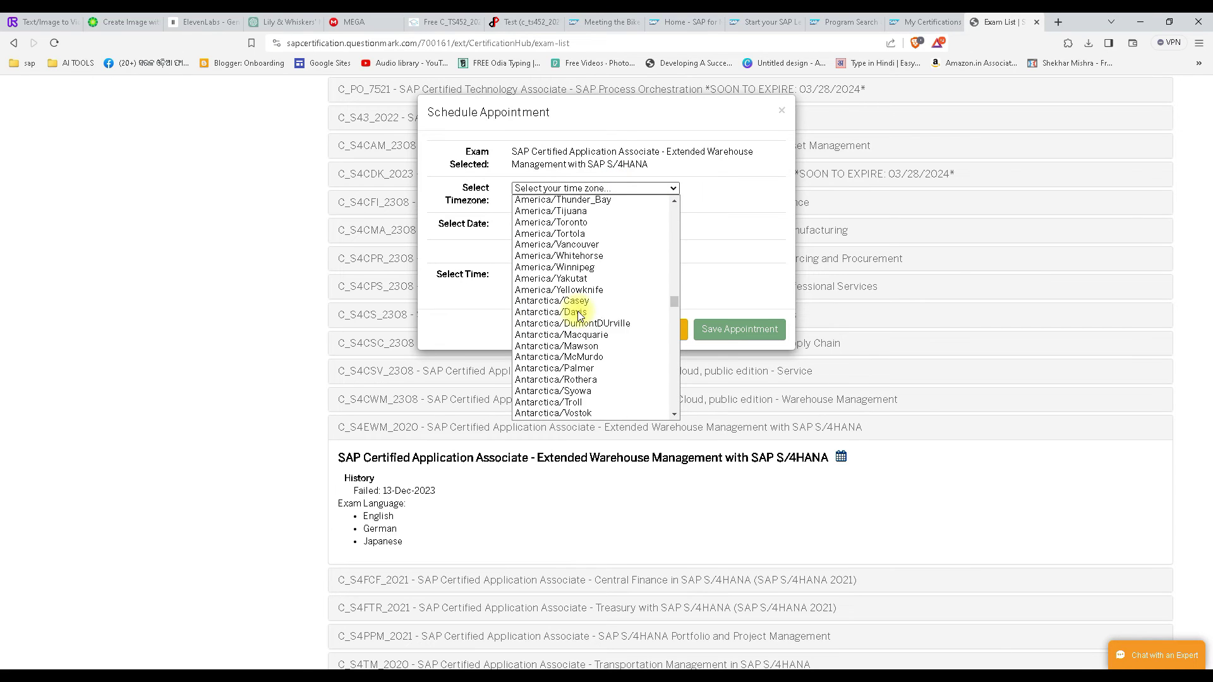
{"action": "scroll", "coordinate": [577, 314], "scroll_direction": "down", "scroll_amount": 10}
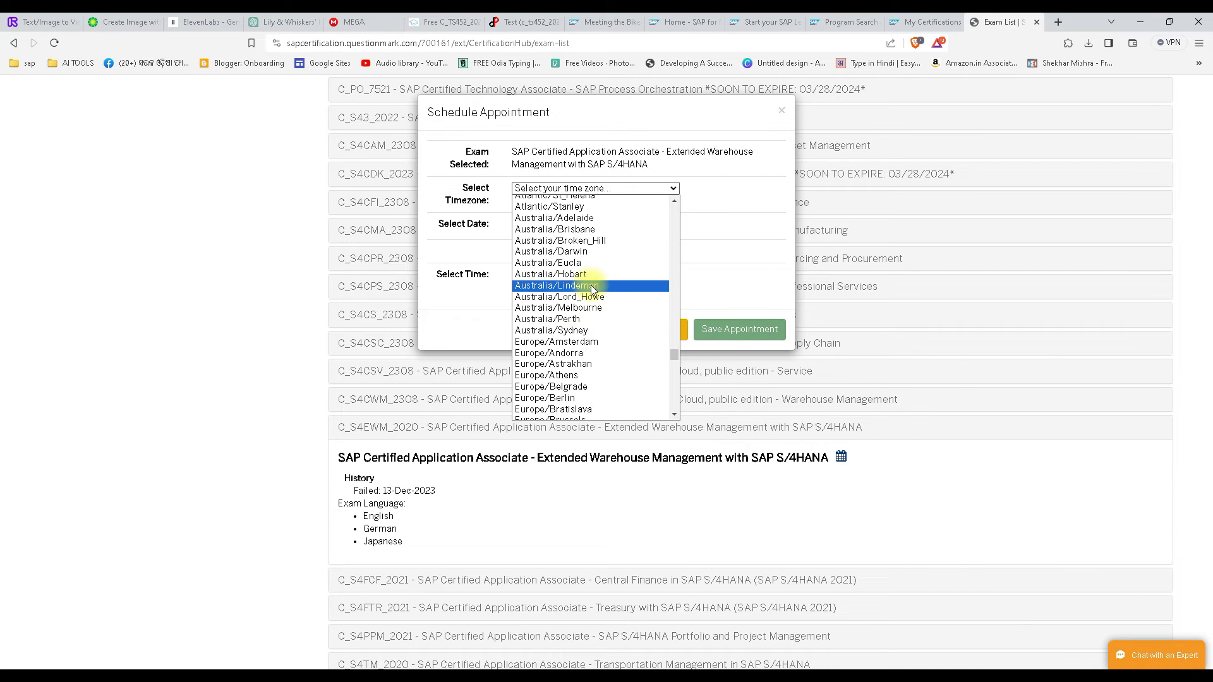
{"action": "scroll", "coordinate": [590, 285], "scroll_direction": "down", "scroll_amount": 5}
{"action": "scroll", "coordinate": [590, 285], "scroll_direction": "up", "scroll_amount": 5}
{"action": "scroll", "coordinate": [592, 290], "scroll_direction": "up", "scroll_amount": 20}
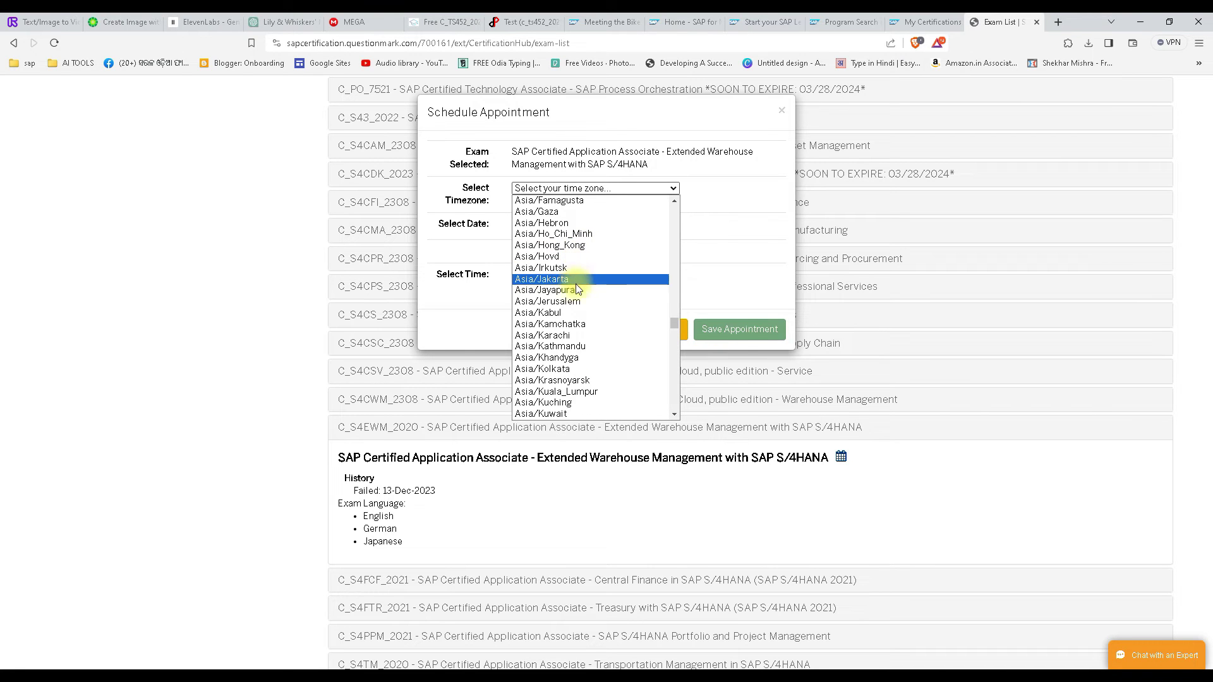
{"action": "left_click", "coordinate": [578, 369]}
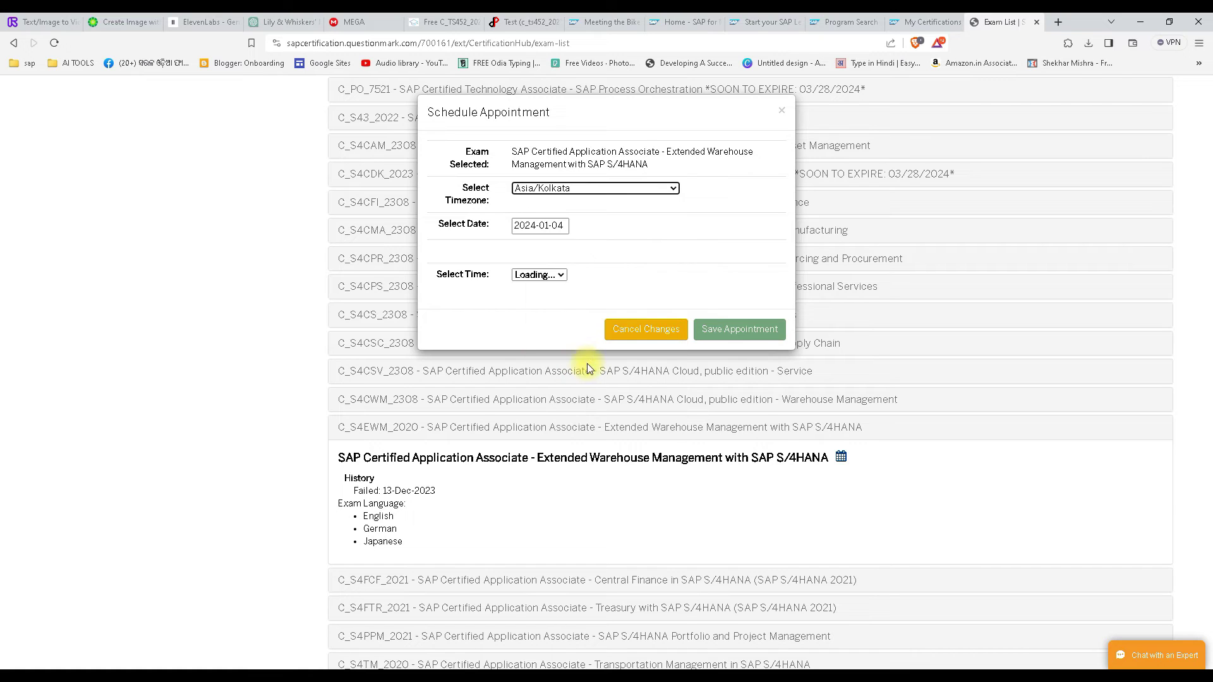
- Set the exam date to 2024-01-05 and the time to 07:30 PM, and save the appointment
{"action": "left_click", "coordinate": [558, 225]}
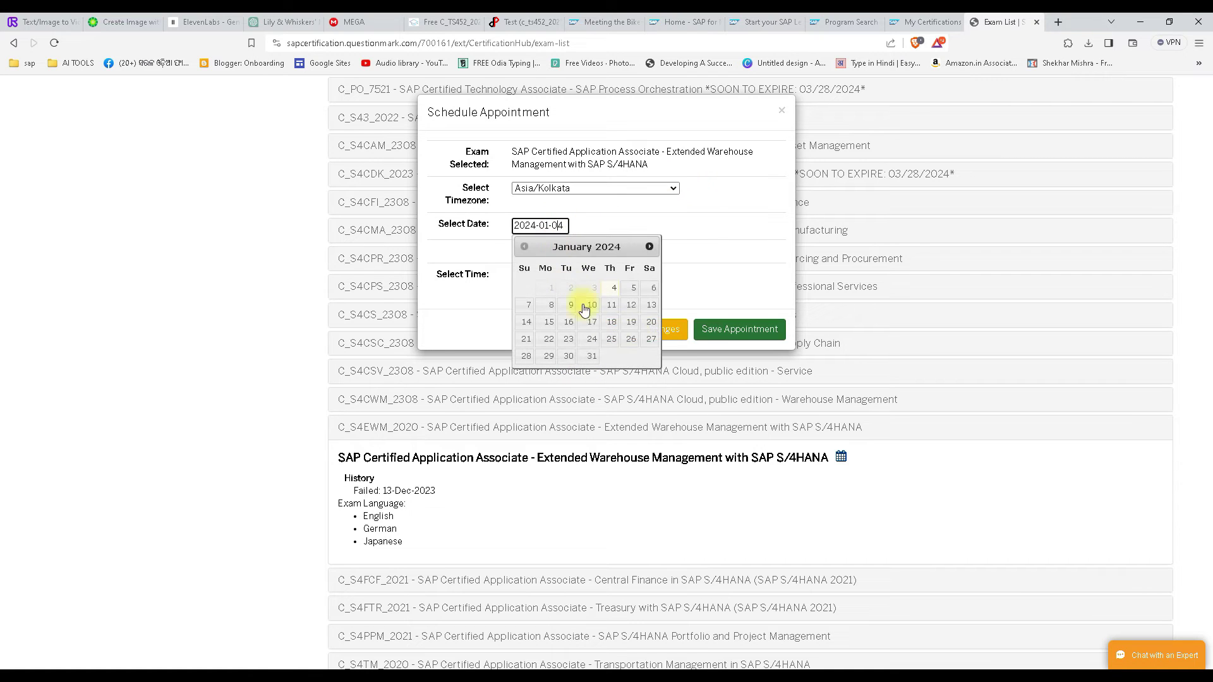
{"action": "left_click", "coordinate": [629, 289]}
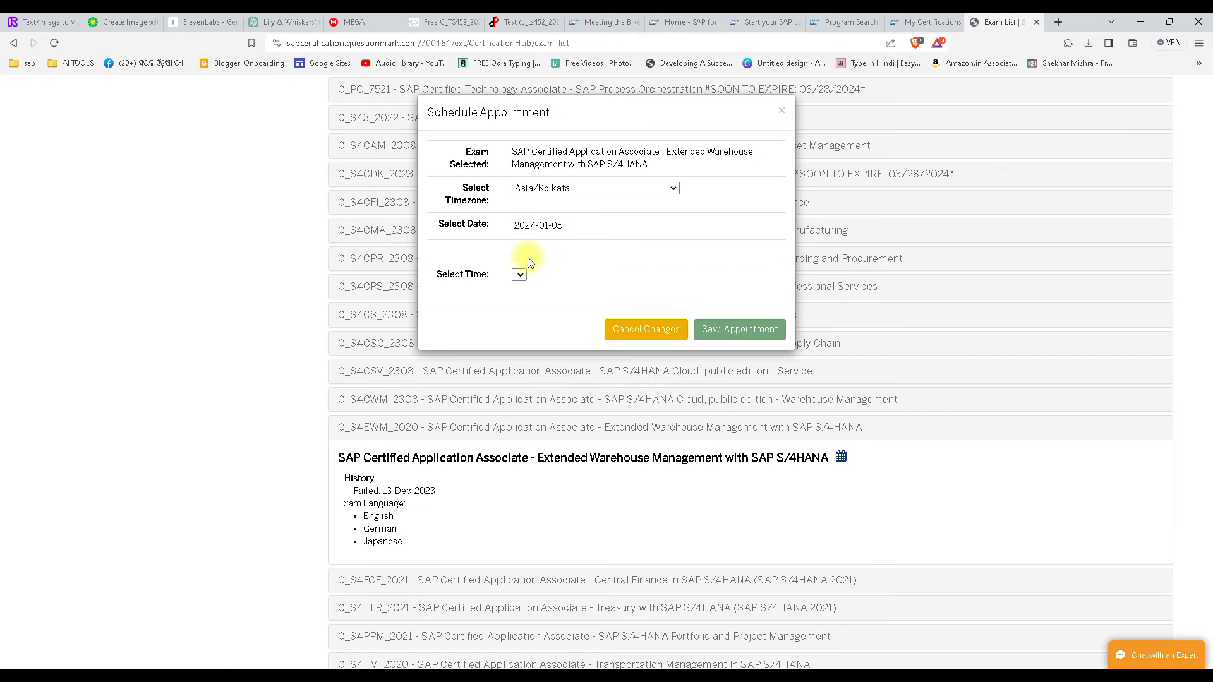
{"action": "left_click", "coordinate": [519, 276]}
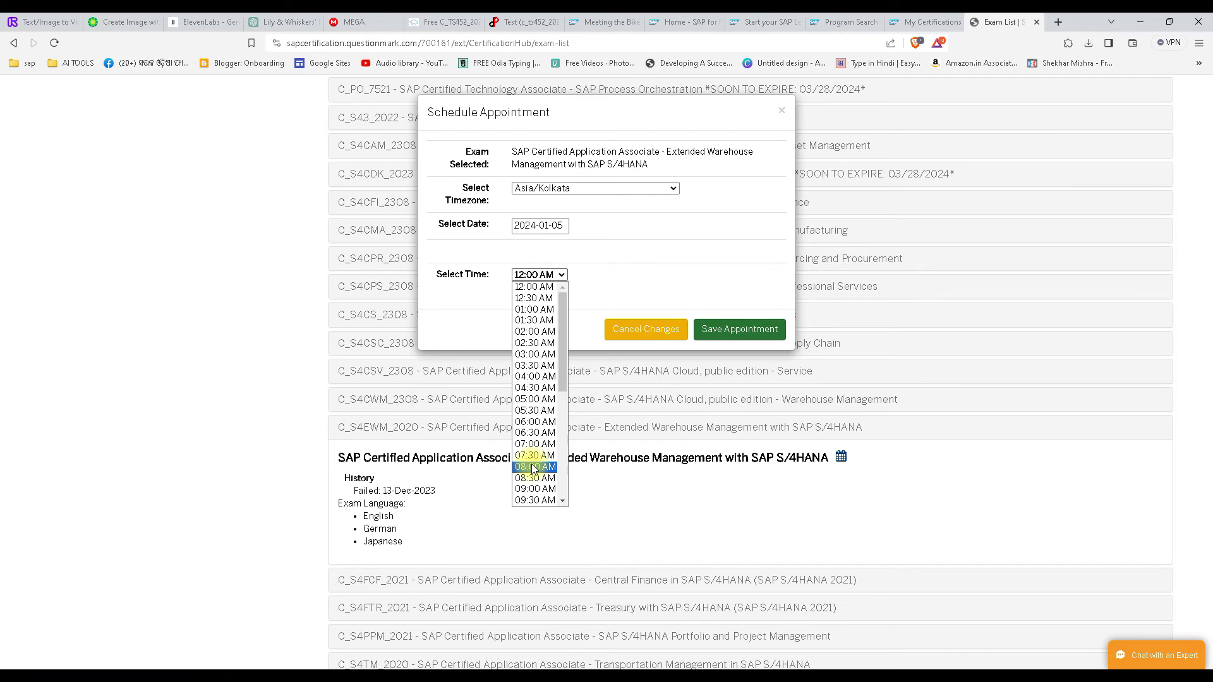
{"action": "scroll", "coordinate": [536, 457], "scroll_direction": "down", "scroll_amount": 7}
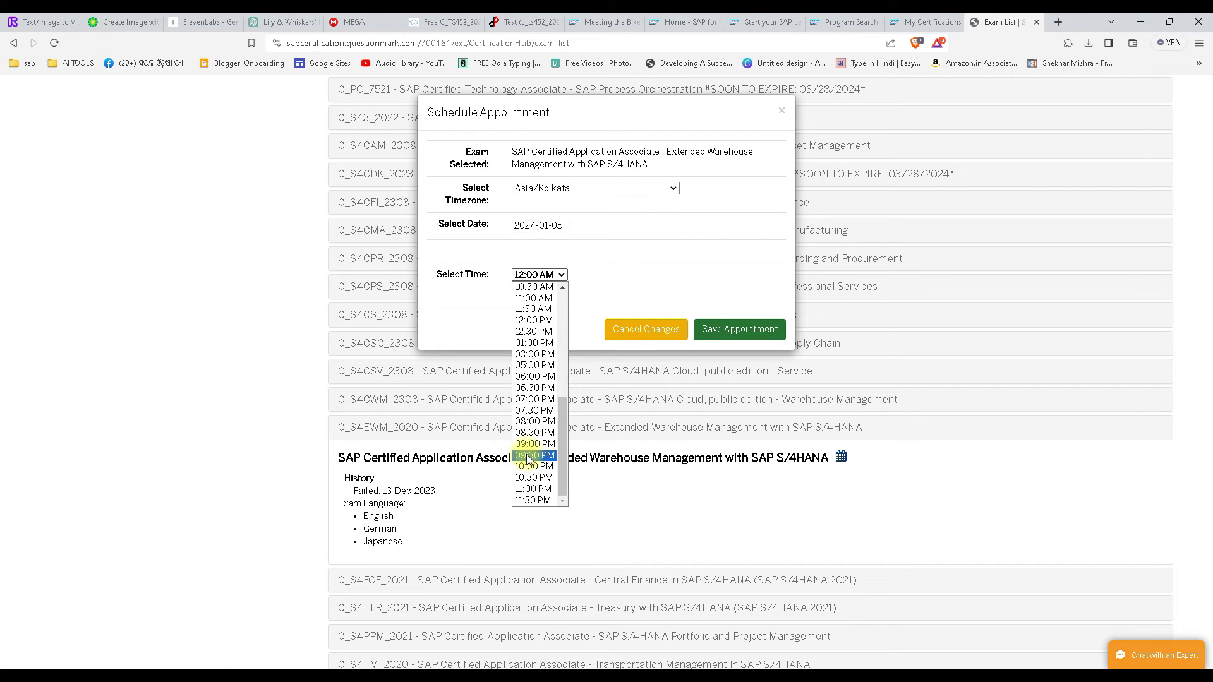
{"action": "left_click", "coordinate": [534, 412]}
{"action": "left_click", "coordinate": [722, 325]}
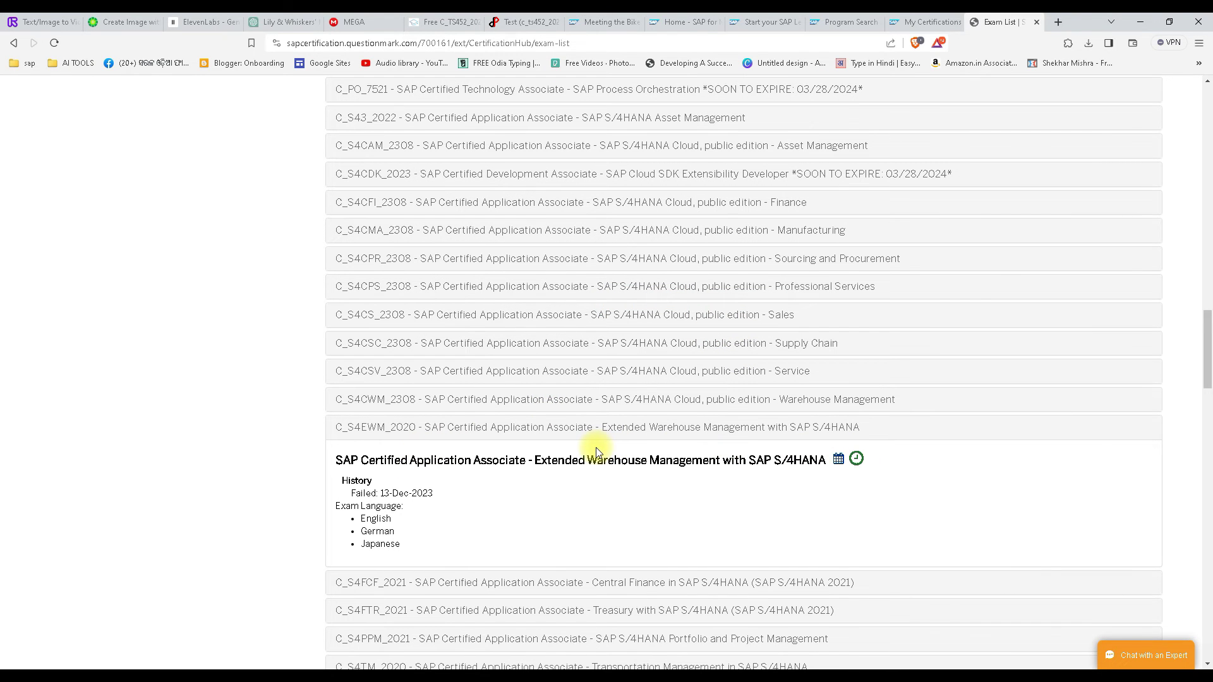
- Open the exam appointments page and highlight the minutes in the exam time of the upcoming C_S4EWM_2020 appointment
{"action": "scroll", "coordinate": [596, 447], "scroll_direction": "up", "scroll_amount": 10}
{"action": "scroll", "coordinate": [604, 449], "scroll_direction": "down", "scroll_amount": 14}
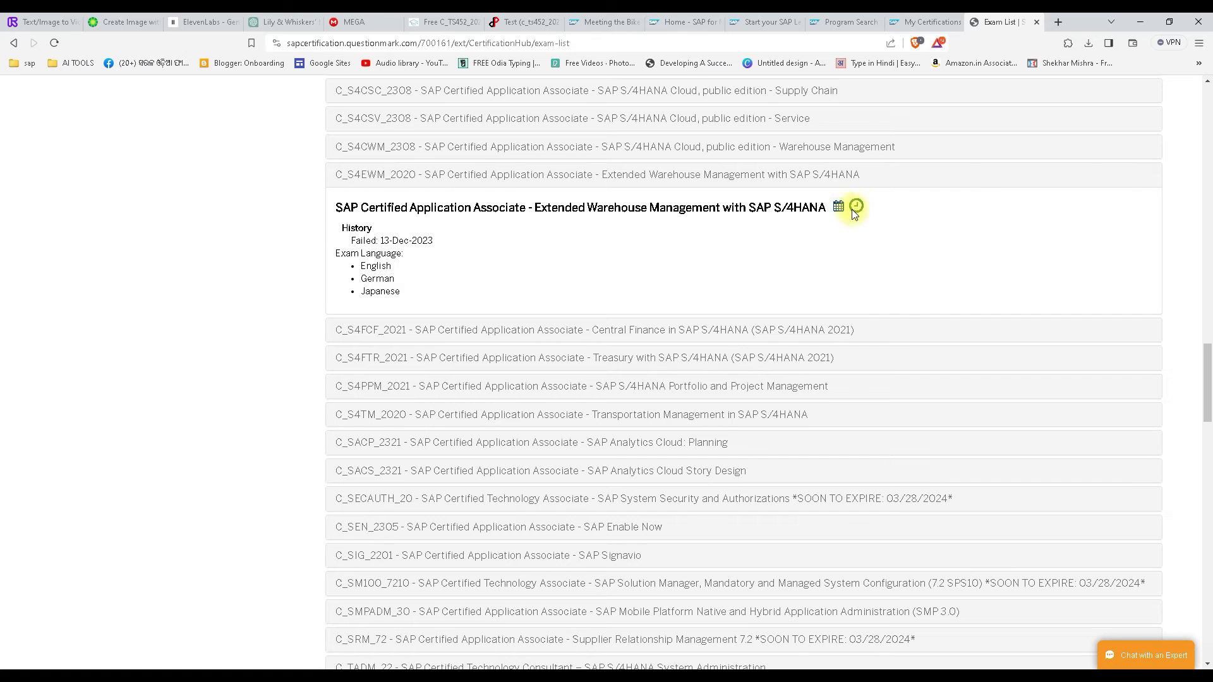
{"action": "scroll", "coordinate": [643, 299], "scroll_direction": "up", "scroll_amount": 6}
{"action": "scroll", "coordinate": [643, 300], "scroll_direction": "up", "scroll_amount": 20}
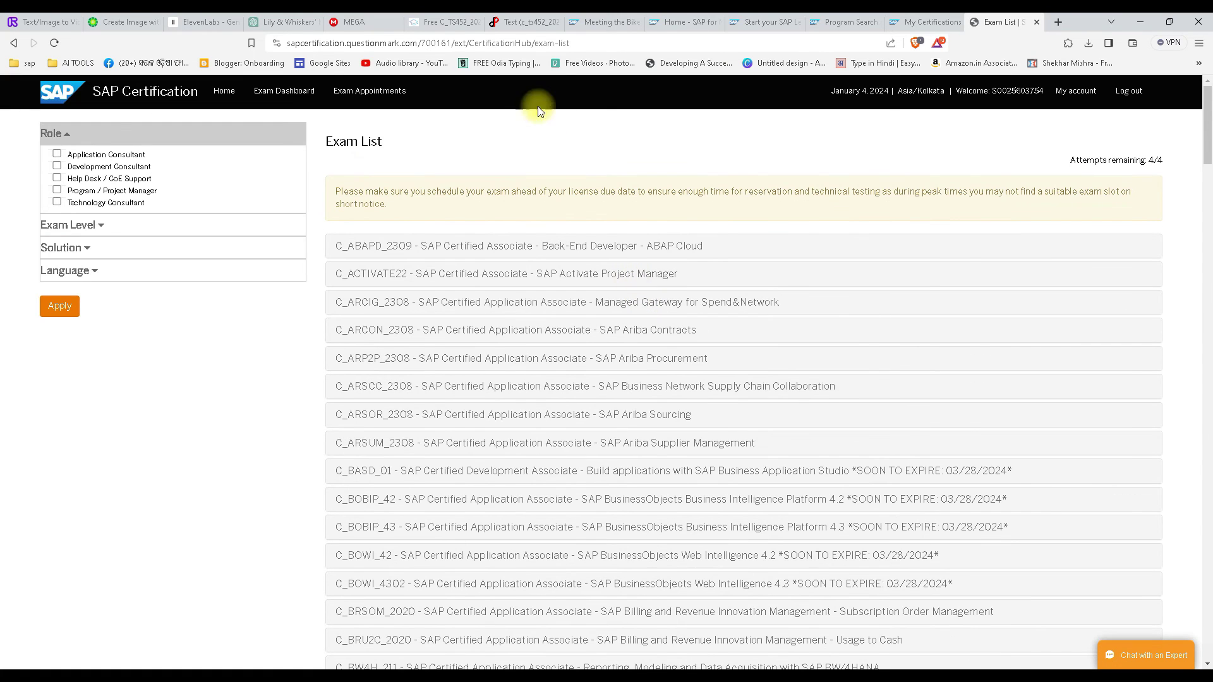
{"action": "left_click", "coordinate": [368, 94]}
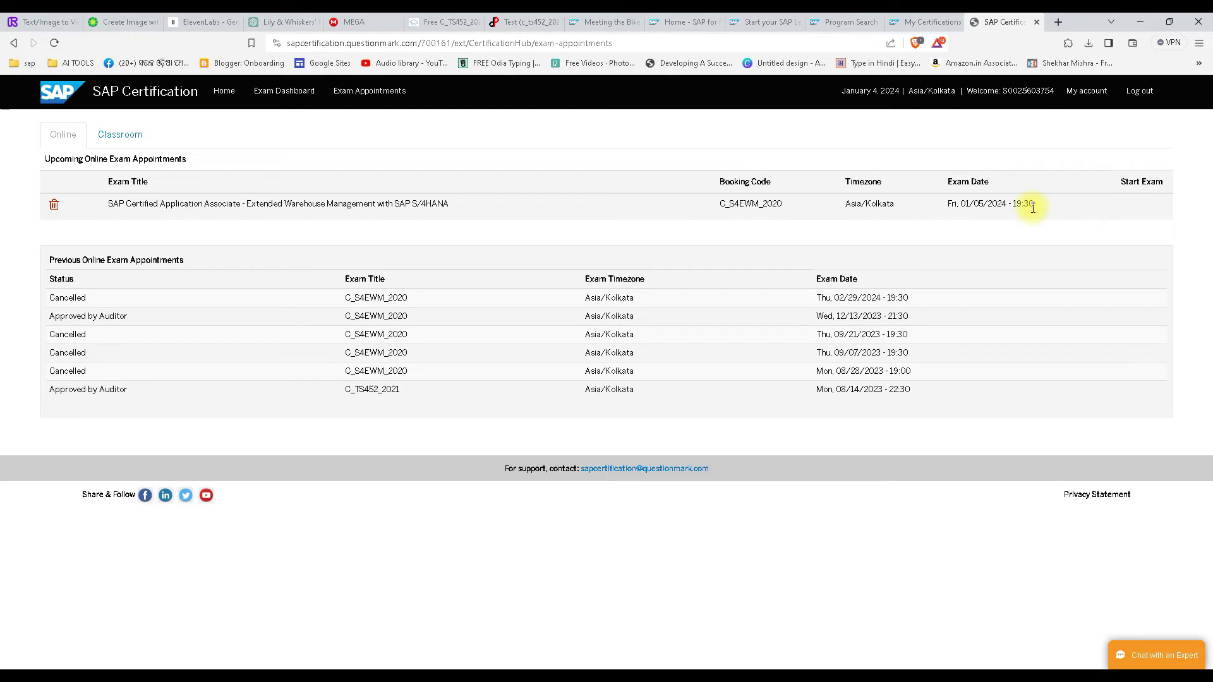
{"action": "left_click_drag", "start_coordinate": [1024, 203], "coordinate": [1039, 208]}
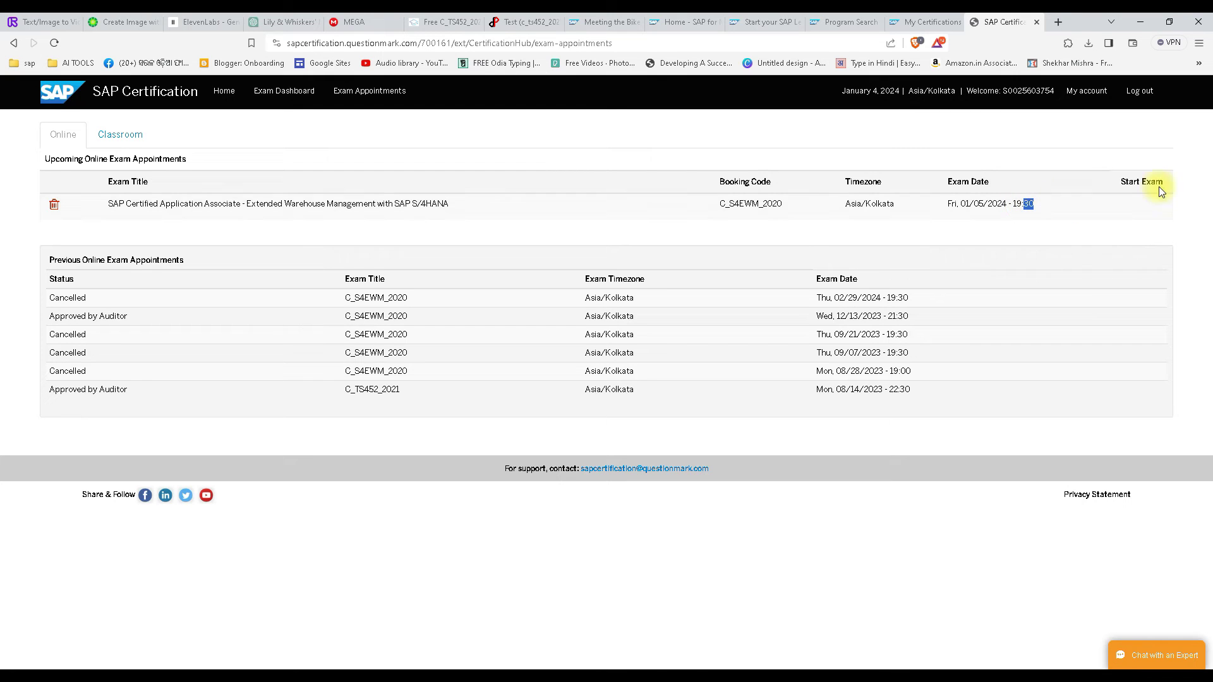